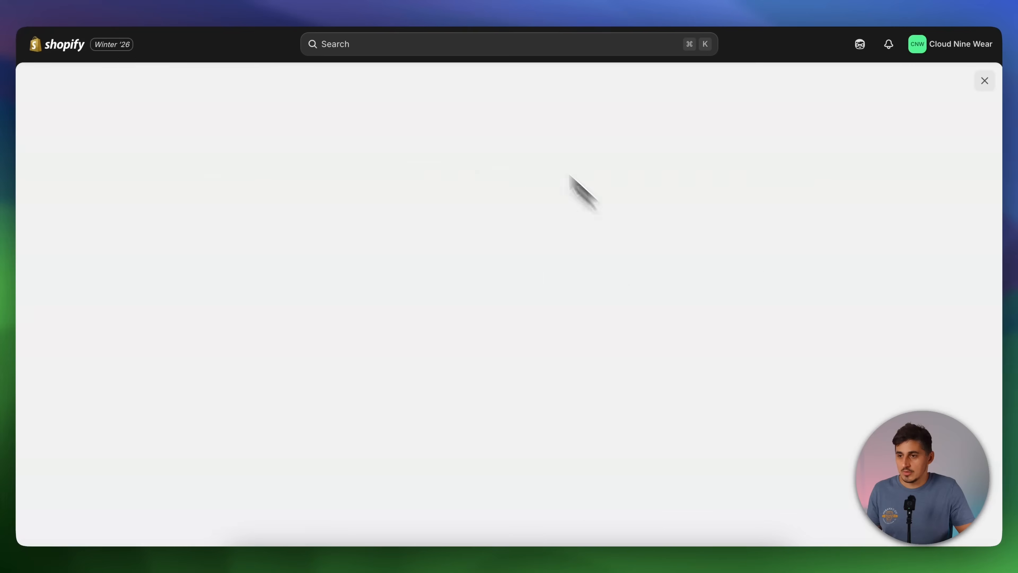
Step: Find the Preorder, Back In Stock - STOQ app in the Shopify App Store and install it
left_click(781, 96)
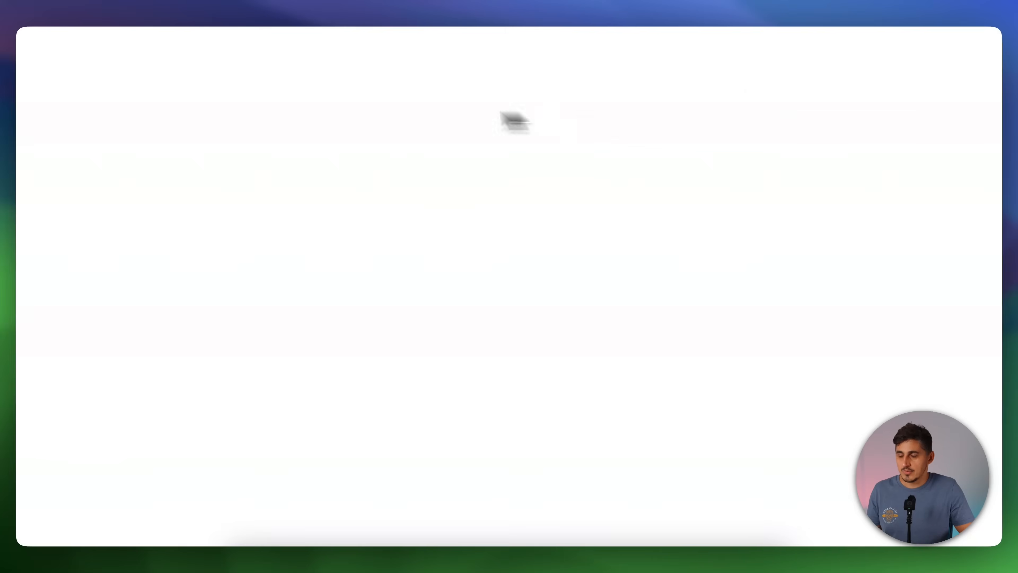
type("stoq")
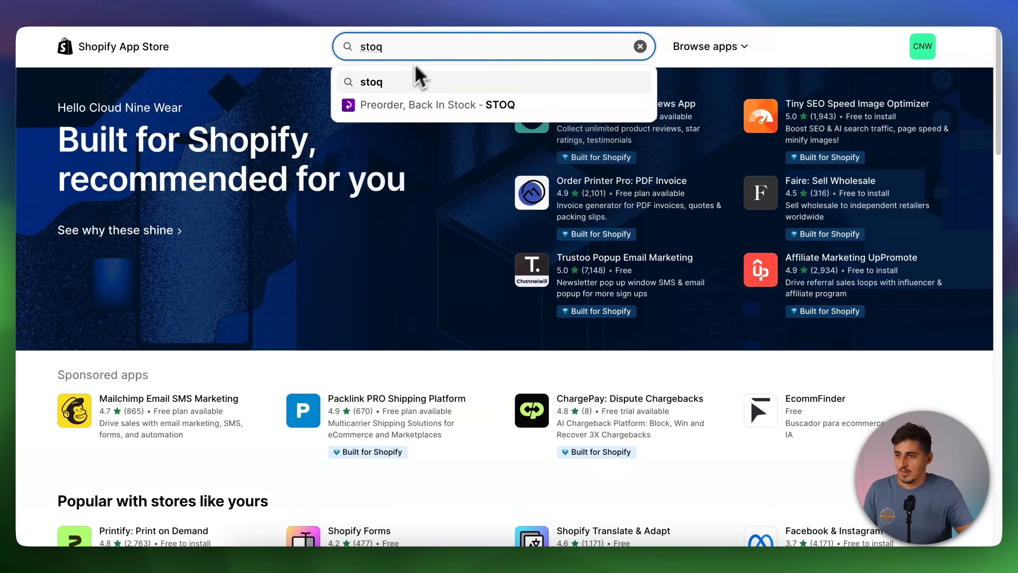
left_click(409, 105)
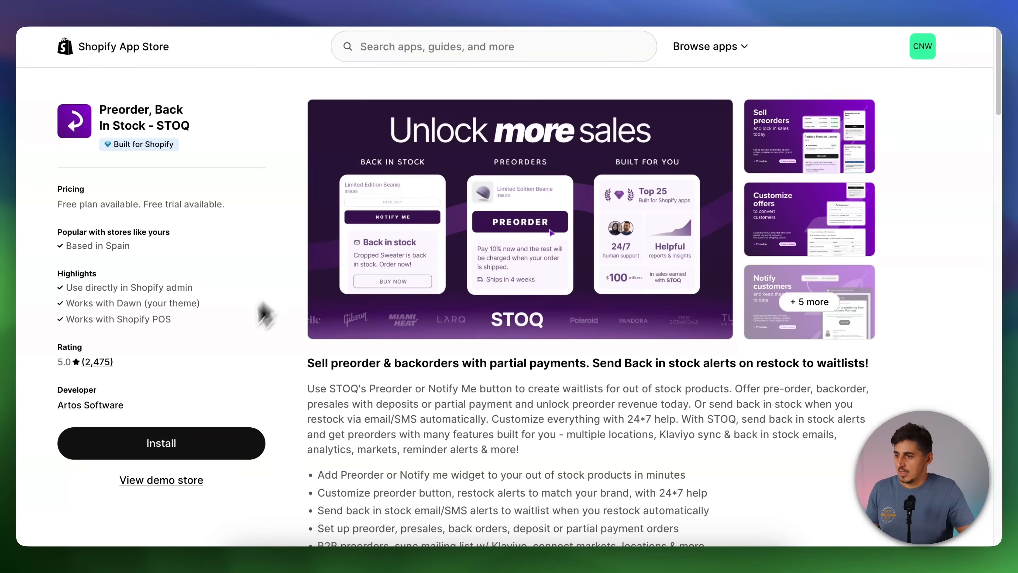
left_click(166, 449)
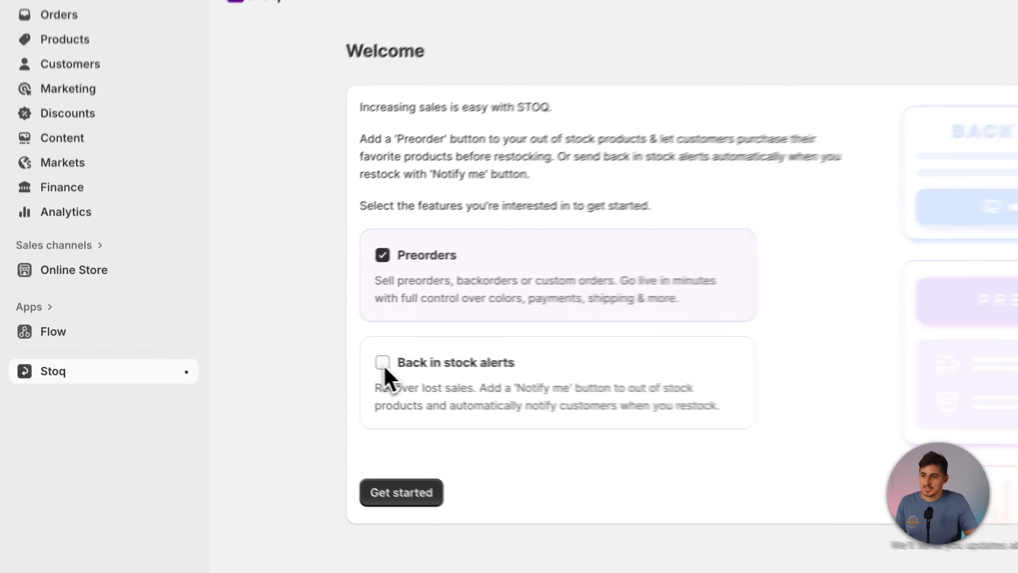
Step: Start the STOQ onboarding with only Back in stock alerts selected, and open the theme editor for enabling the app embed
left_click(383, 364)
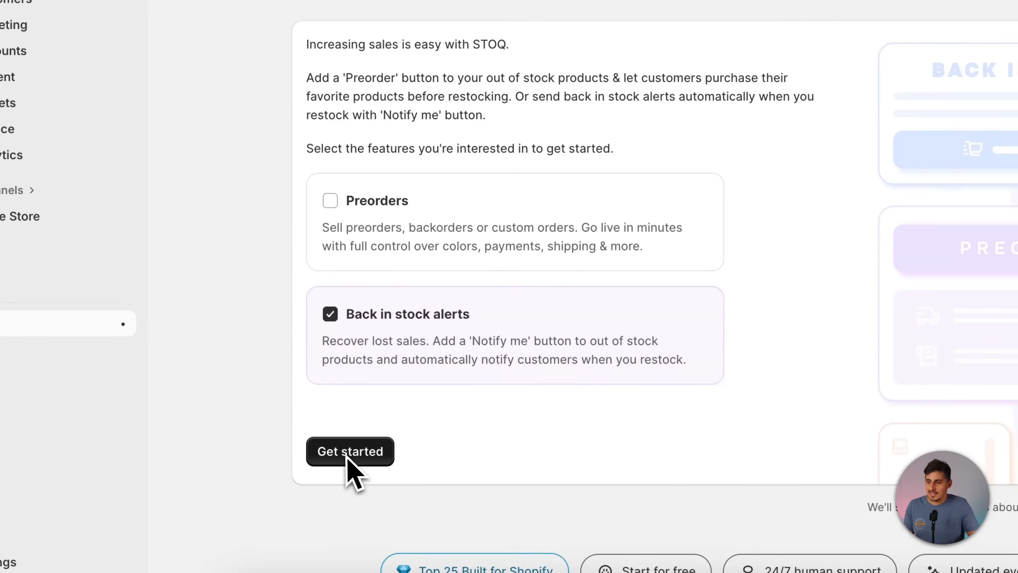
left_click(350, 453)
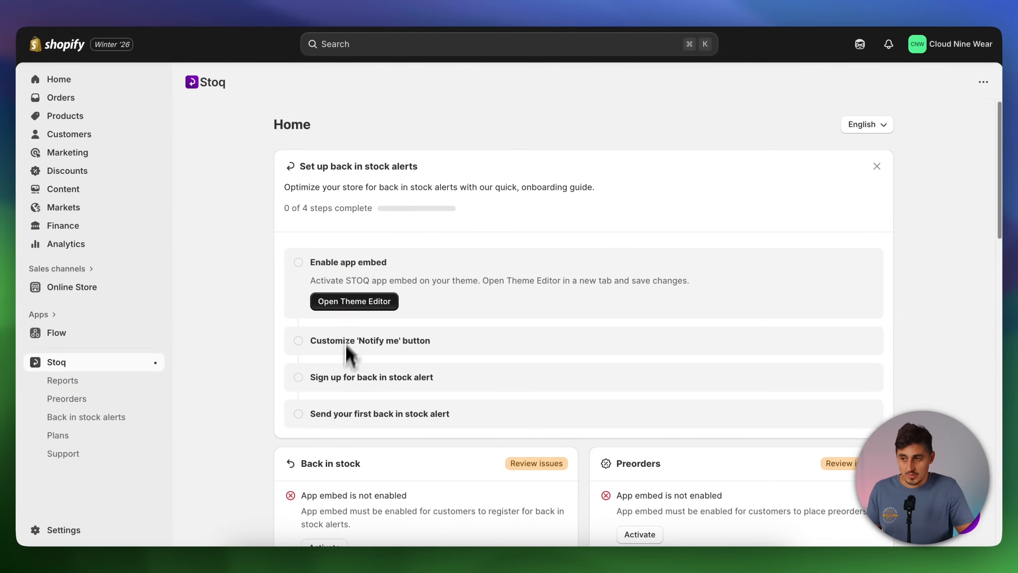
left_click(360, 303)
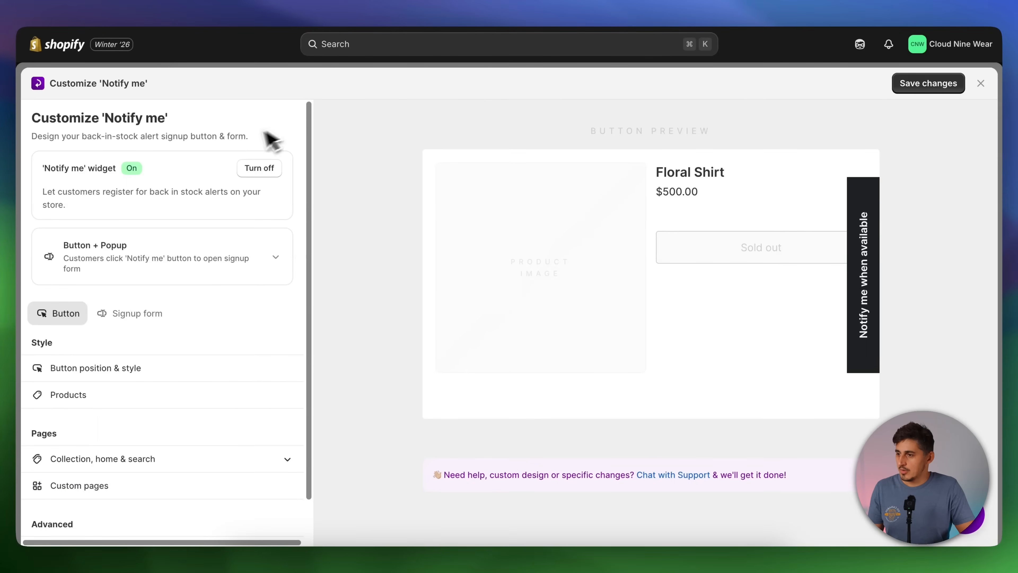
Step: Expand the 'Notify me' widget type options and turn on Dev mode for the button
left_click(120, 256)
scroll(173, 359, "down", 4)
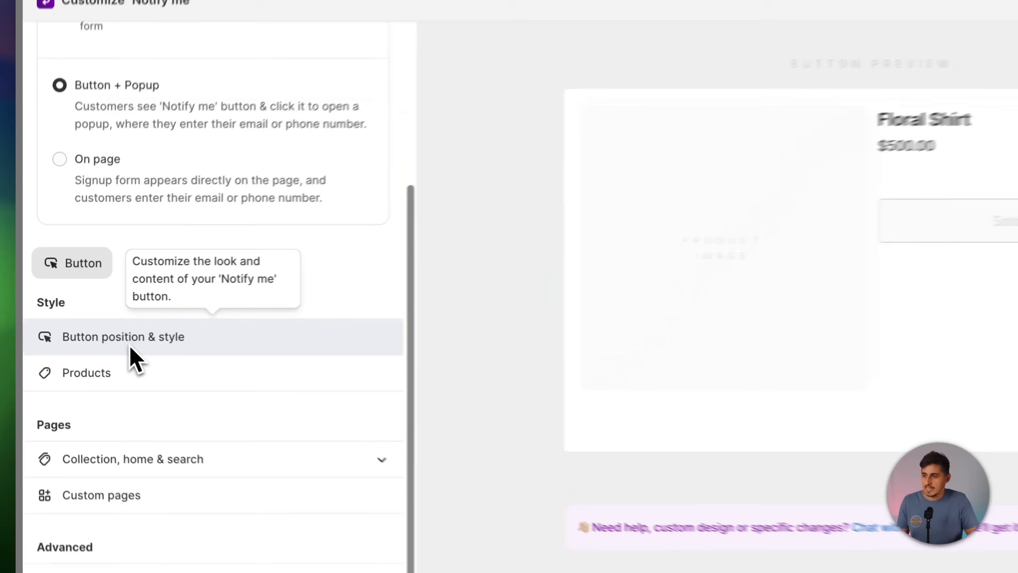
left_click(101, 340)
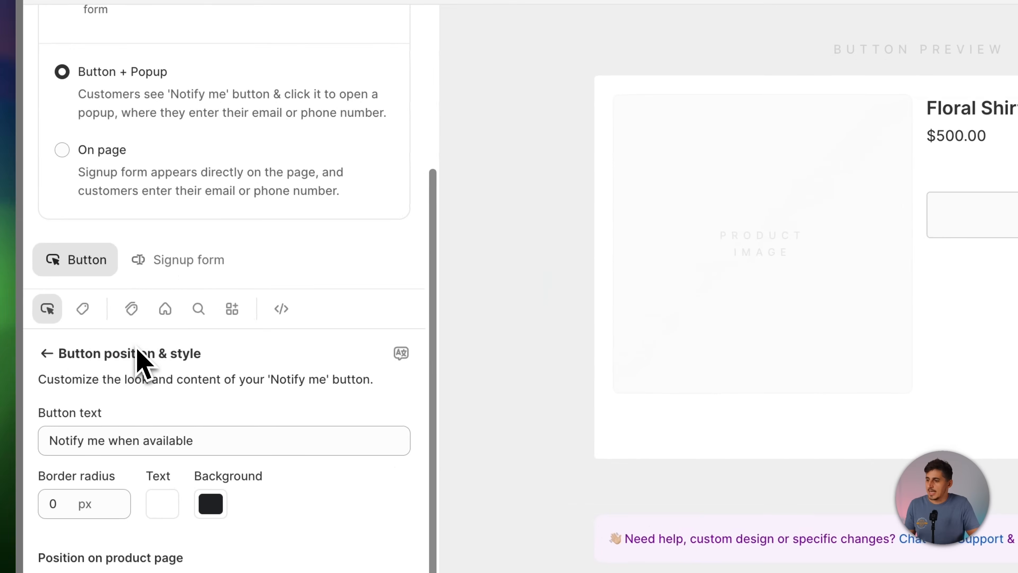
scroll(106, 344, "down", 2)
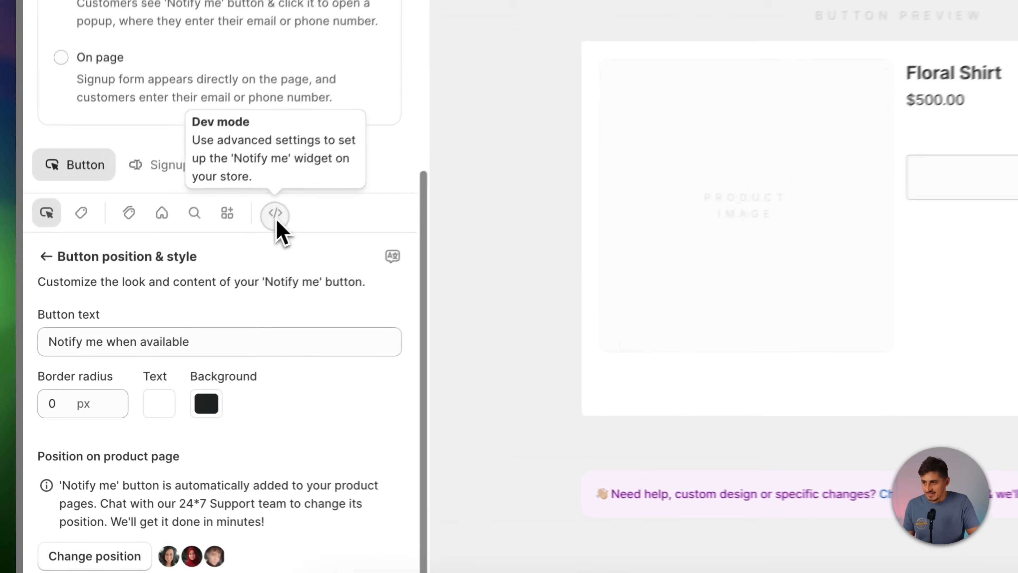
left_click(203, 276)
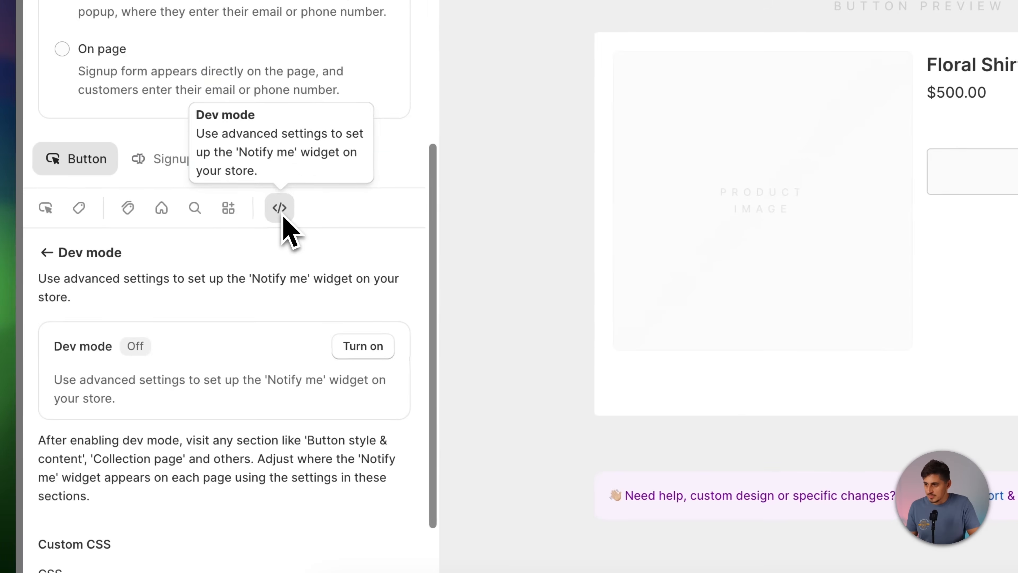
left_click(381, 354)
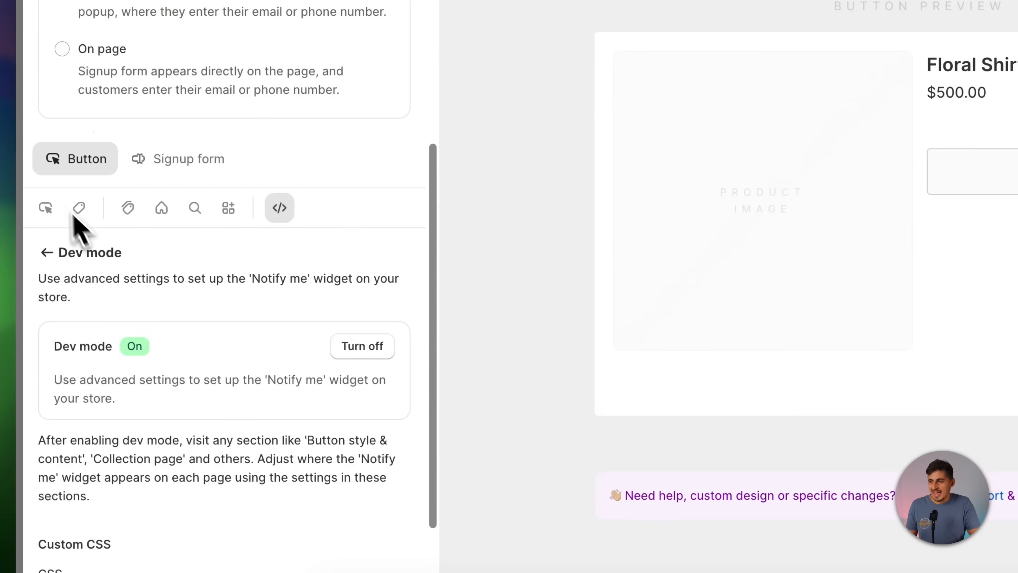
Step: Set the 'Notify me' button position to Below Sold Out button and save the changes
left_click(46, 209)
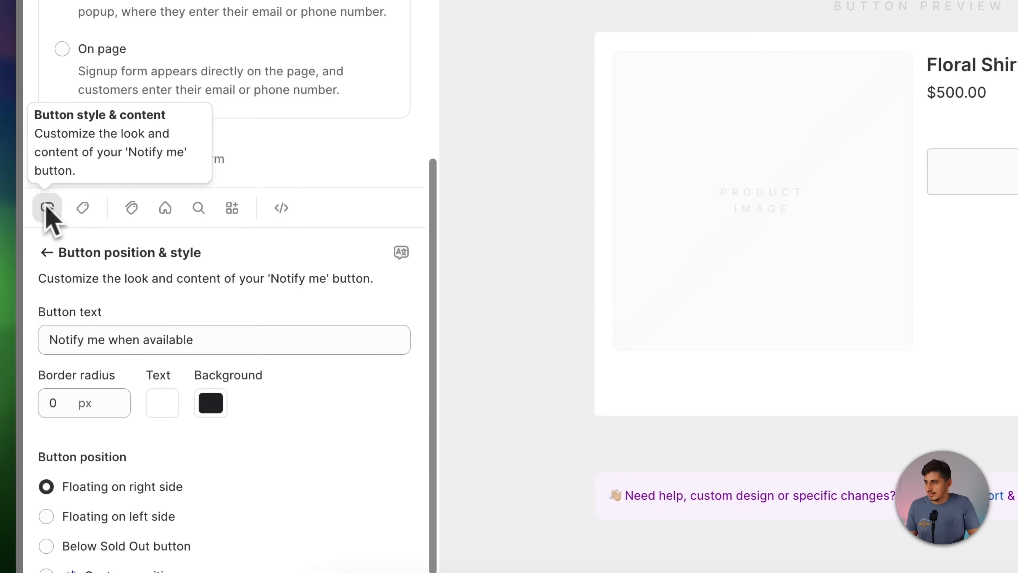
scroll(224, 489, "down", 1)
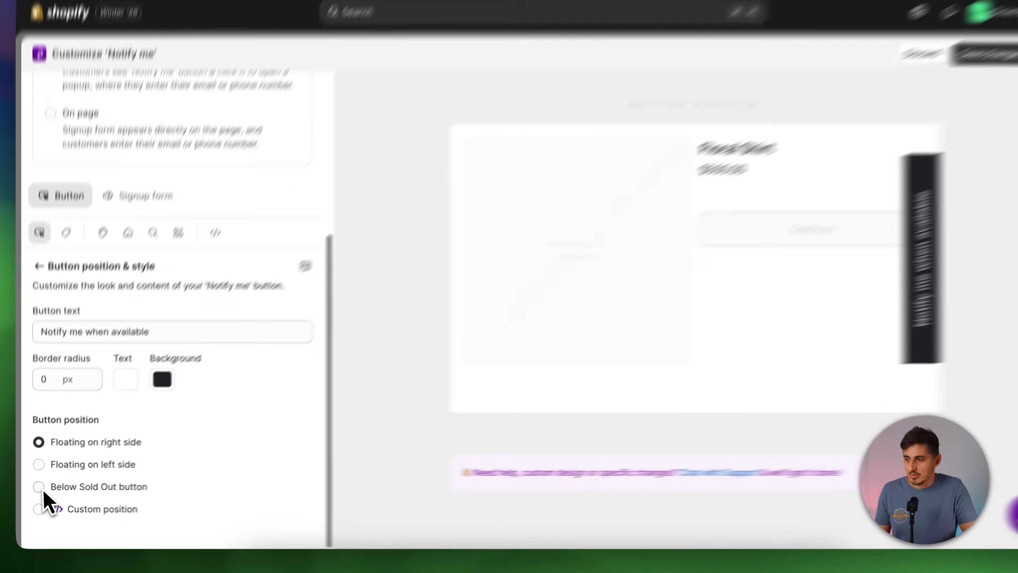
left_click(37, 488)
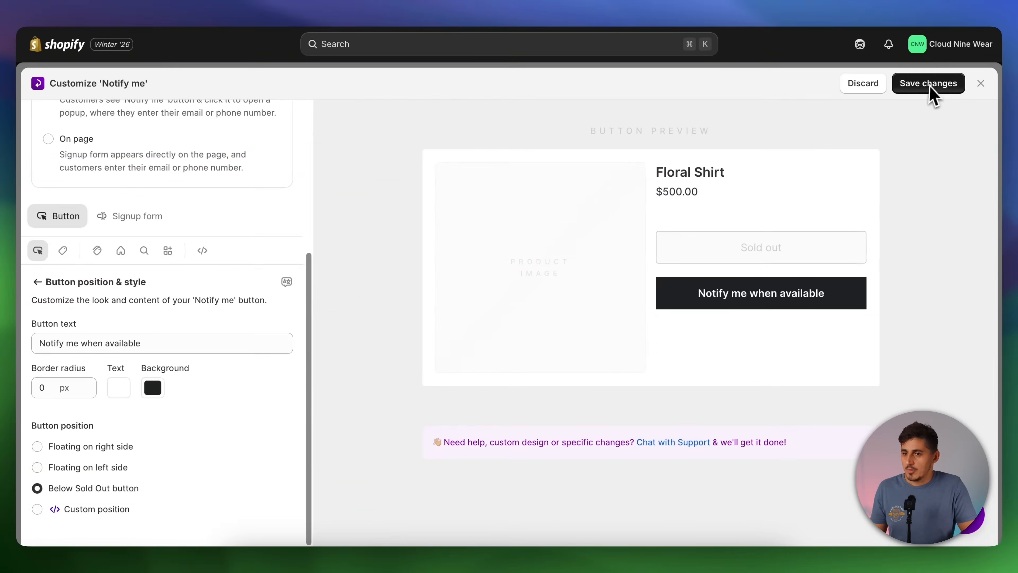
left_click(922, 4)
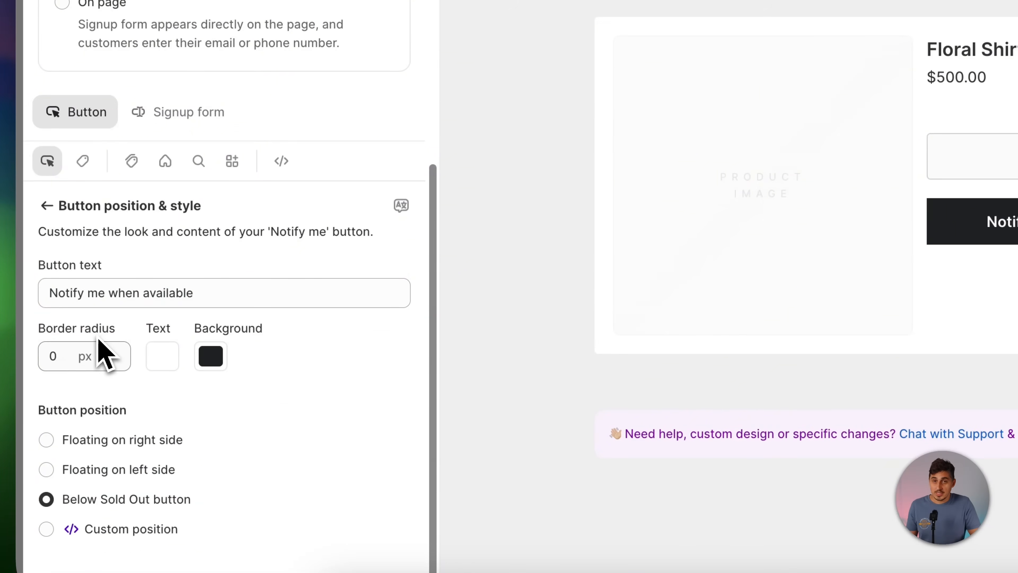
Step: Set the 'Notify me' button's border radius to 5 px and save the changes
left_click(65, 356)
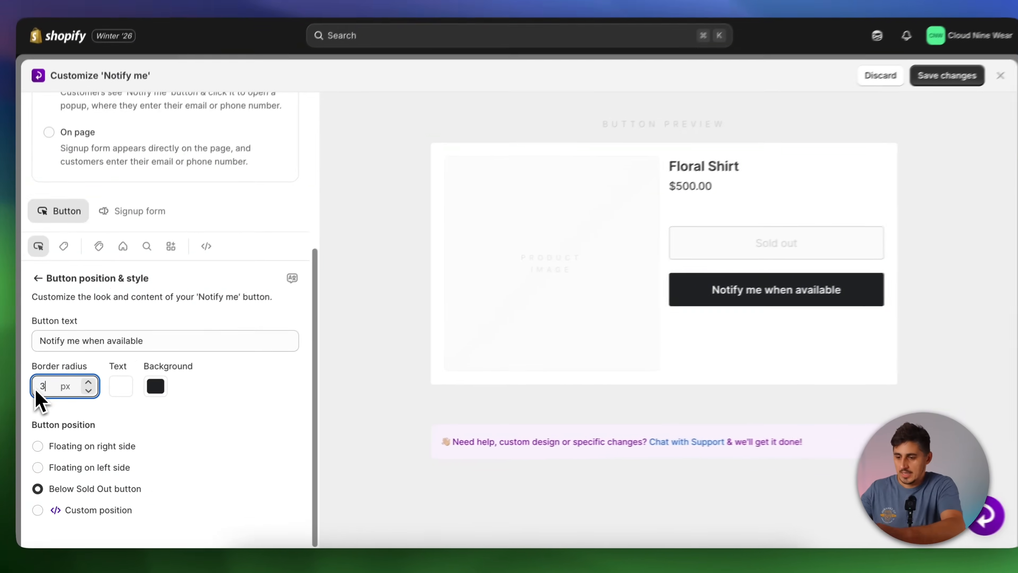
type("30")
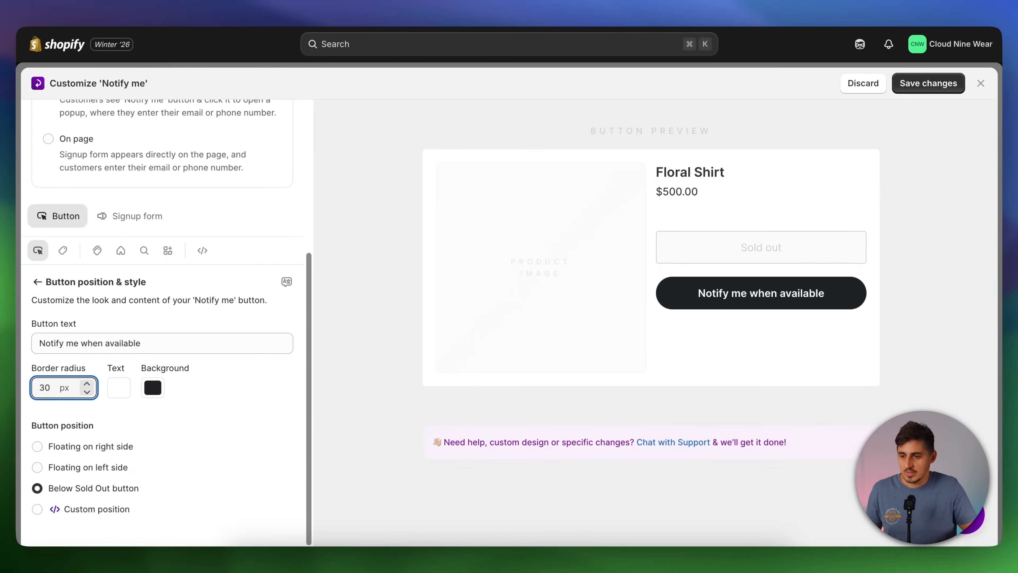
key("BackSpace")
key("BackSpace")
type("5")
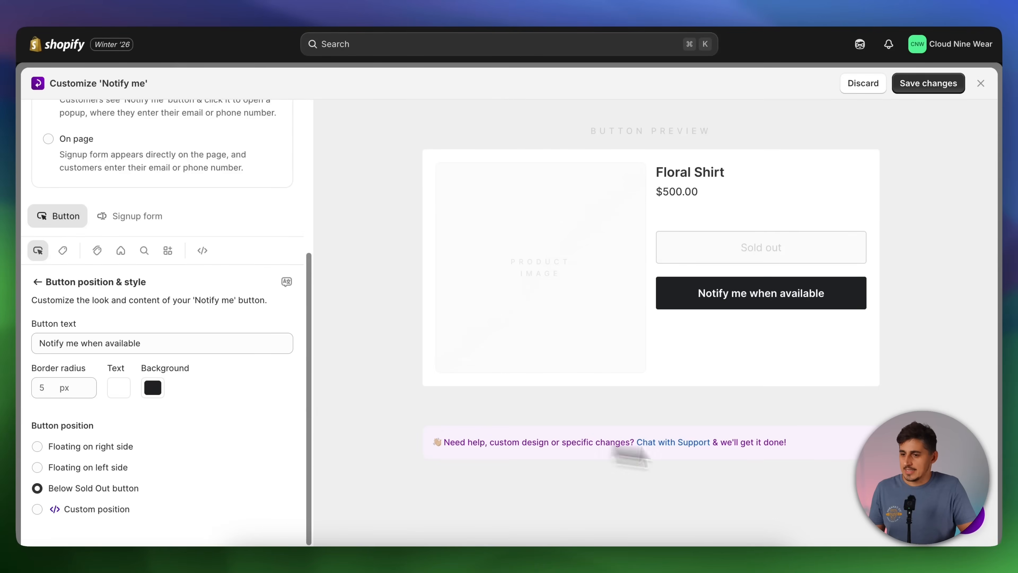
left_click(936, 88)
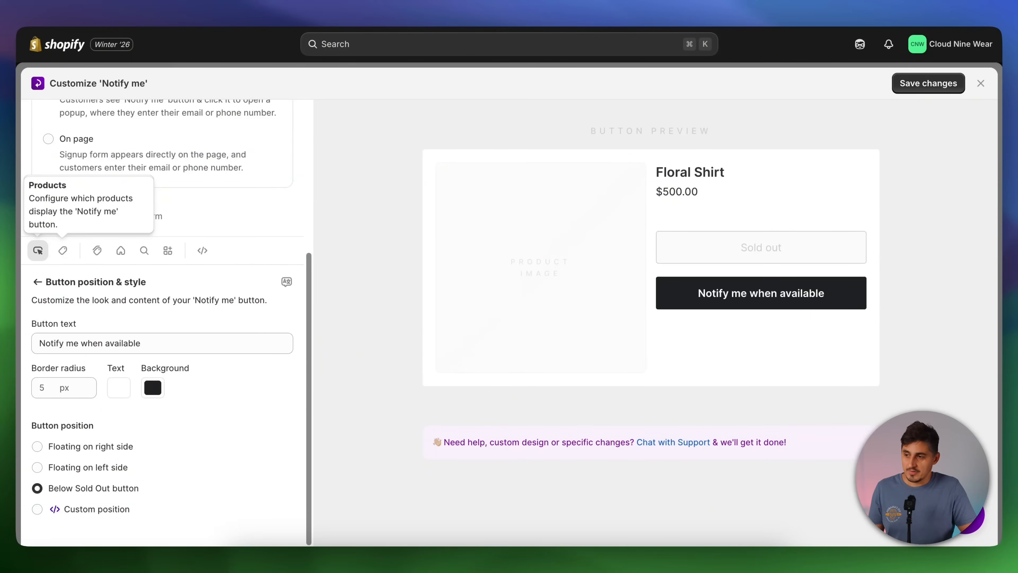
Step: Display the widget for all out of stock products, including preorder products and products with any variant out of stock
left_click(62, 250)
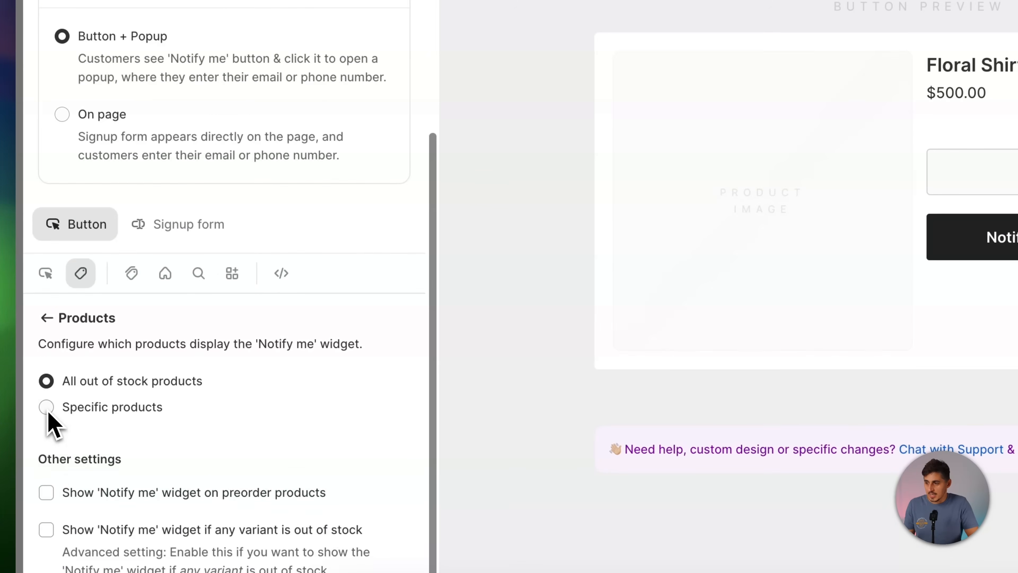
left_click(44, 408)
scroll(146, 439, "down", 3)
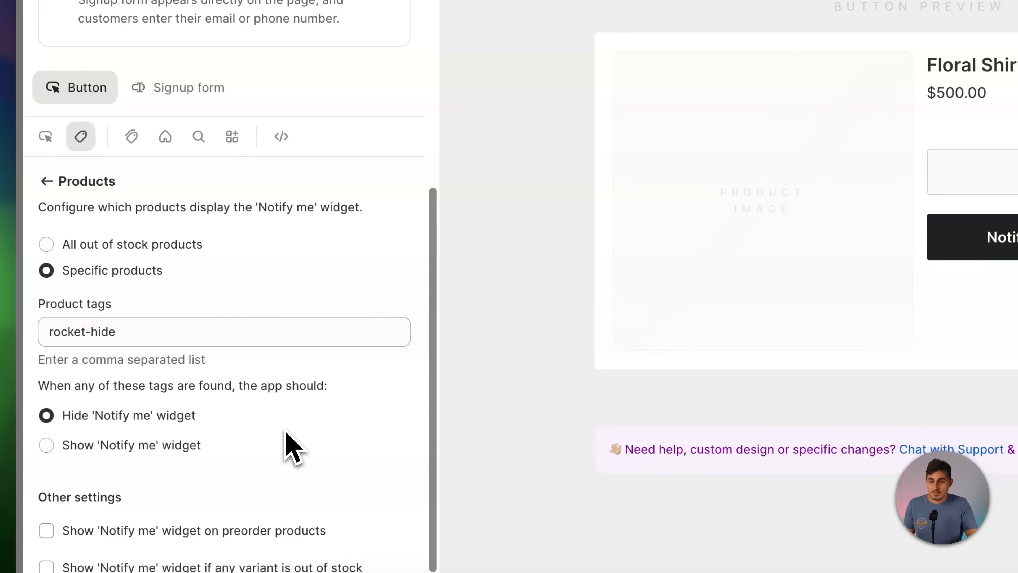
left_click(47, 245)
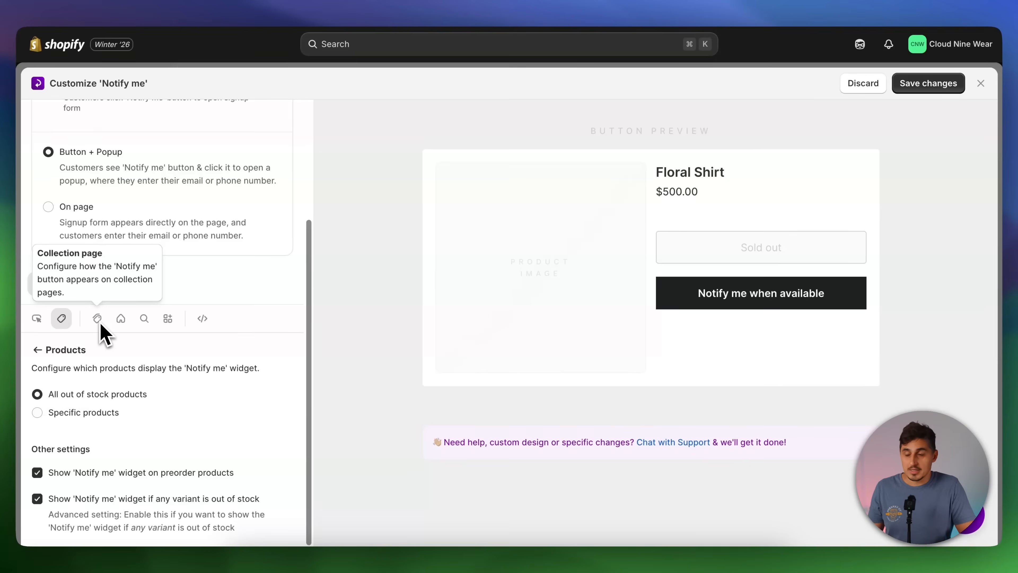
Step: Try adding the 'Notify me' button to the product lists on collection pages
left_click(100, 323)
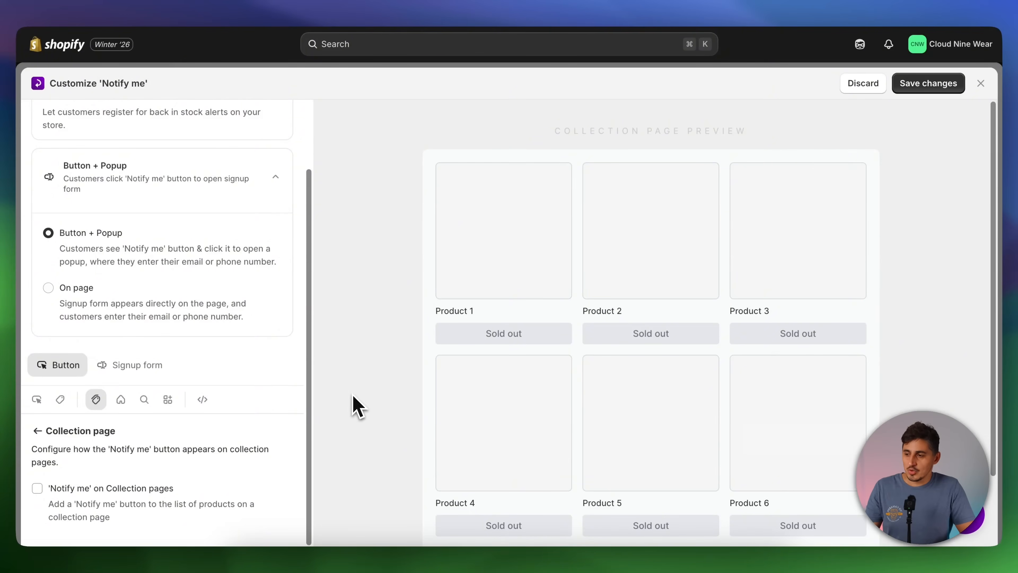
left_click(38, 489)
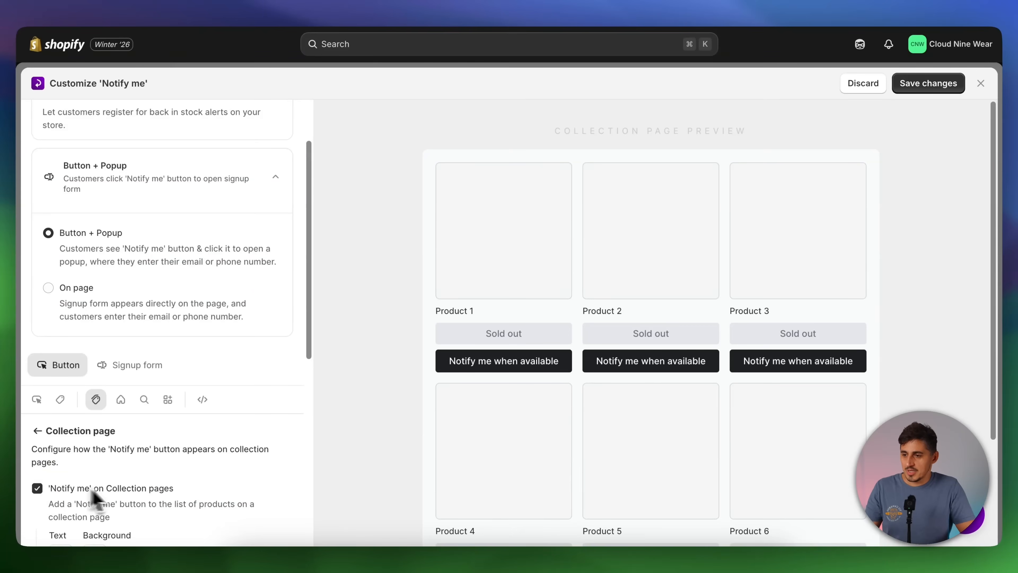
scroll(201, 395, "down", 2)
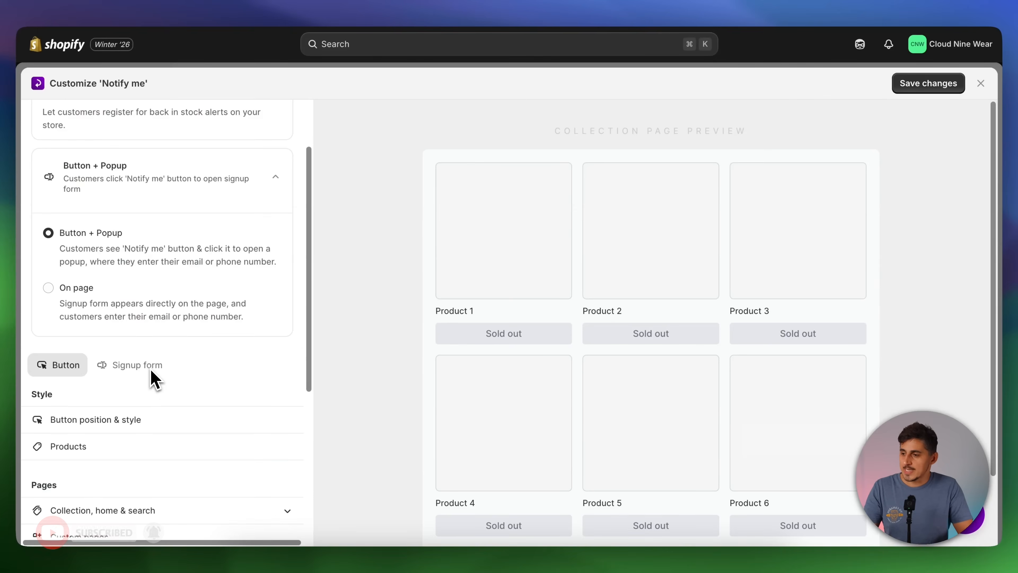
Step: Open the signup form's content settings and review its header and description
left_click(152, 372)
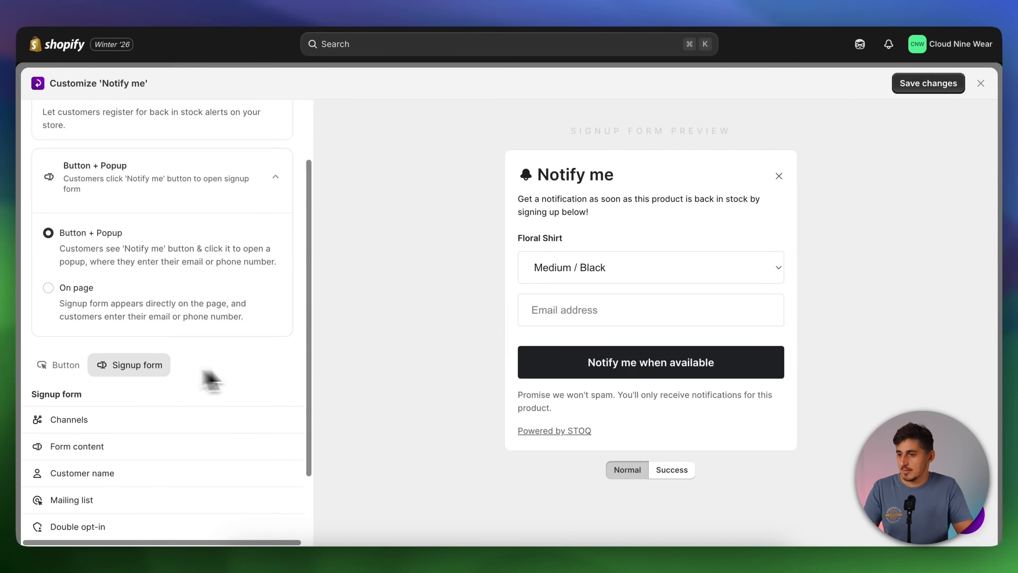
left_click(132, 446)
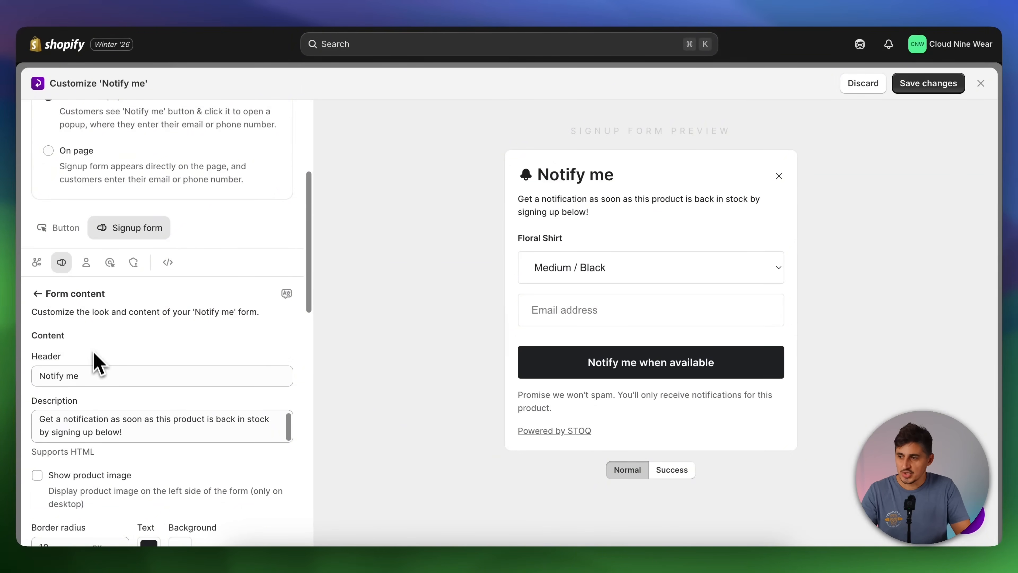
scroll(97, 365, "down", 2)
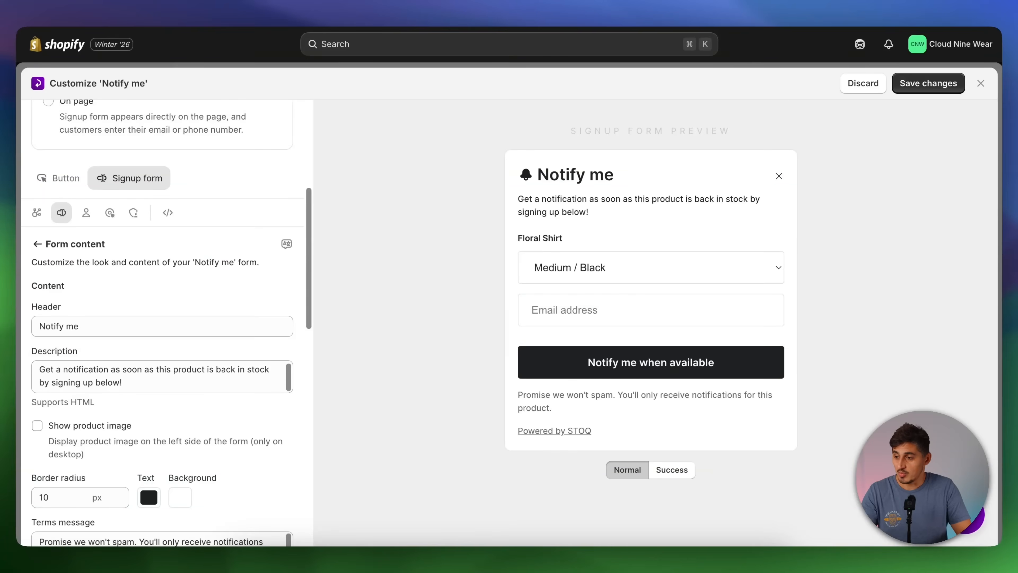
scroll(80, 353, "down", 1)
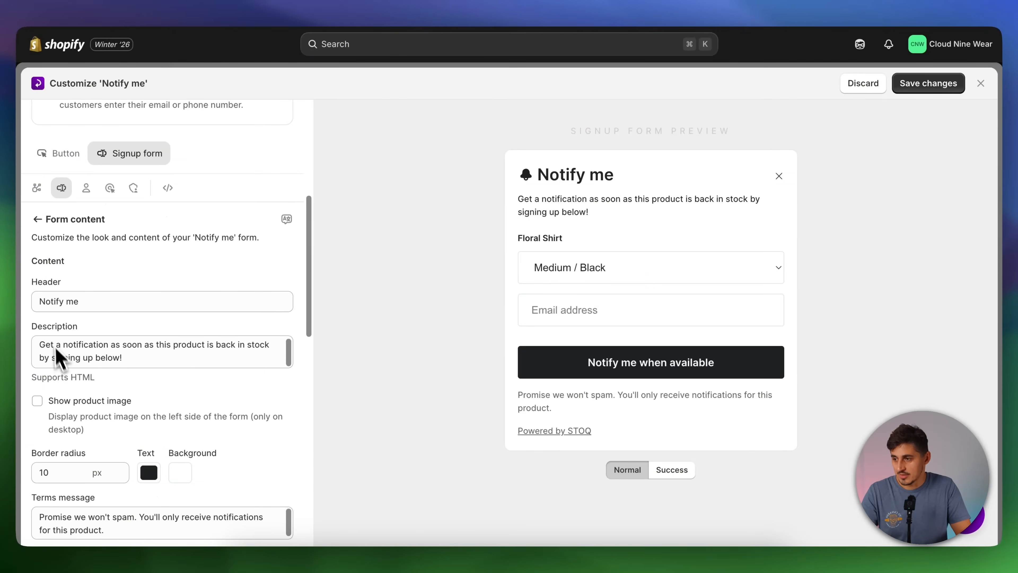
Step: Try showing the product image in the signup form
scroll(218, 403, "down", 2)
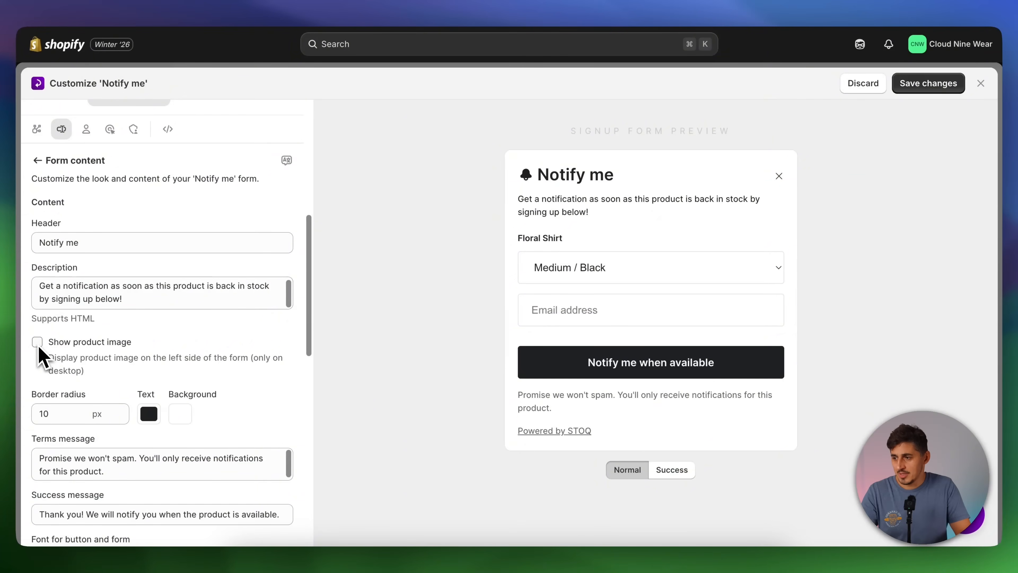
left_click(38, 343)
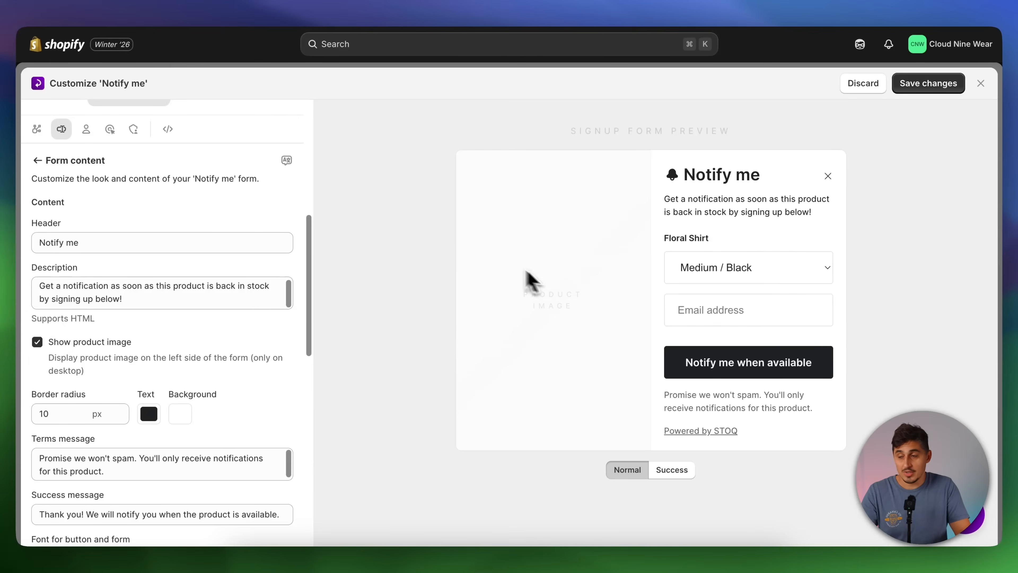
left_click(44, 343)
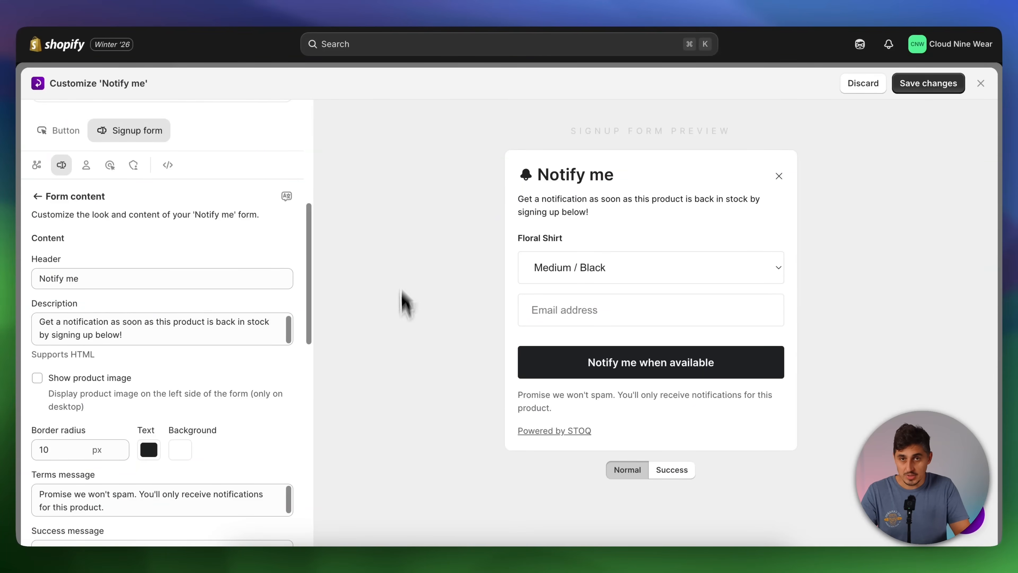
Step: Hide the 'Powered by STOQ' watermark on the signup form
scroll(221, 391, "down", 4)
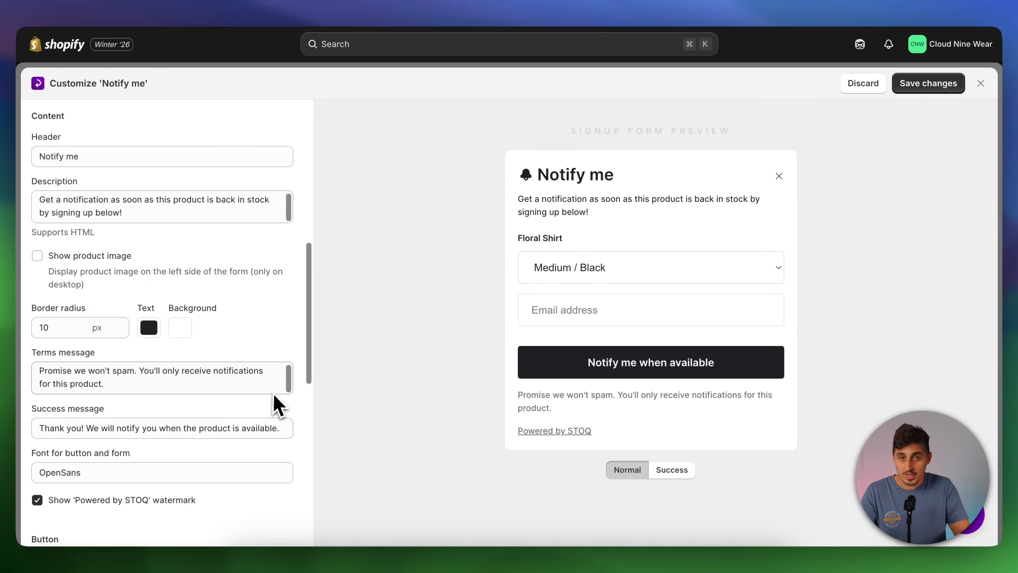
scroll(276, 405, "down", 5)
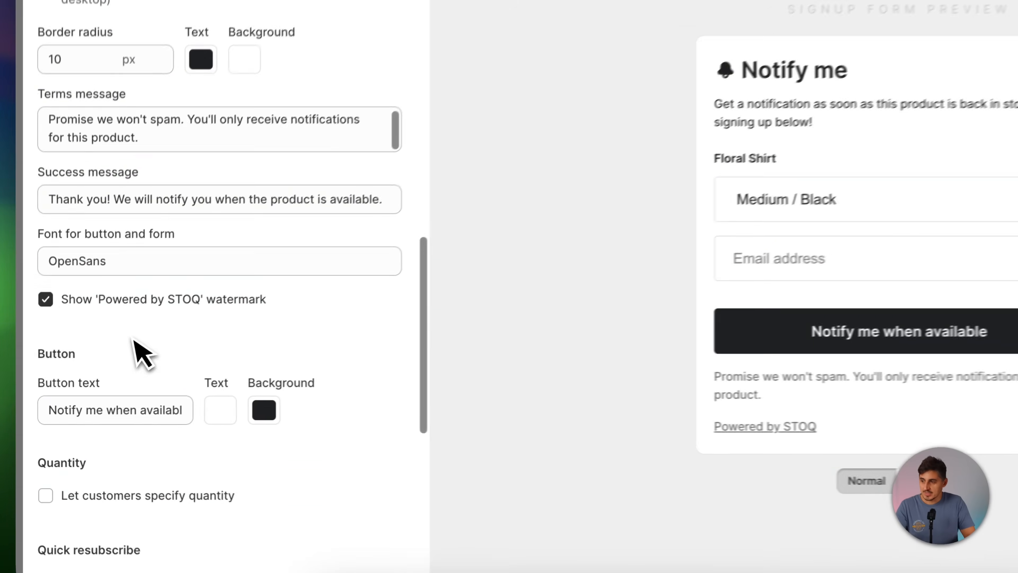
left_click(46, 296)
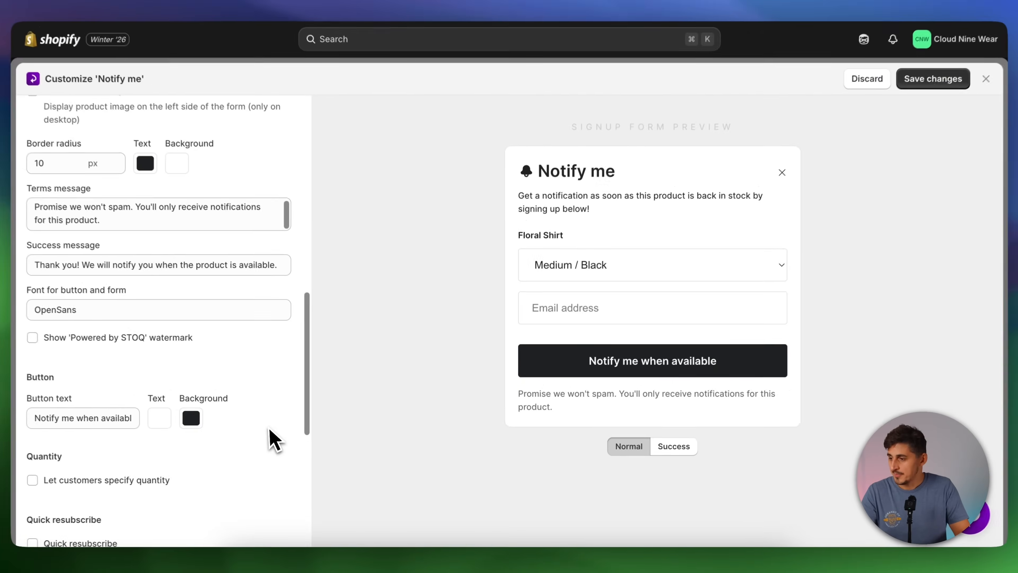
Step: Try letting customers specify a quantity in the signup form
scroll(184, 411, "down", 3)
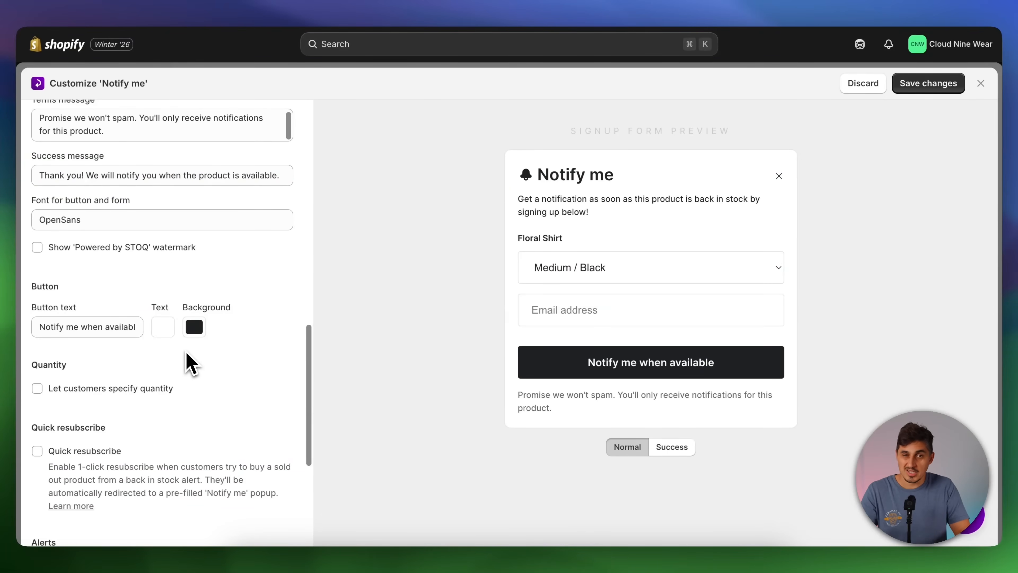
scroll(184, 362, "down", 3)
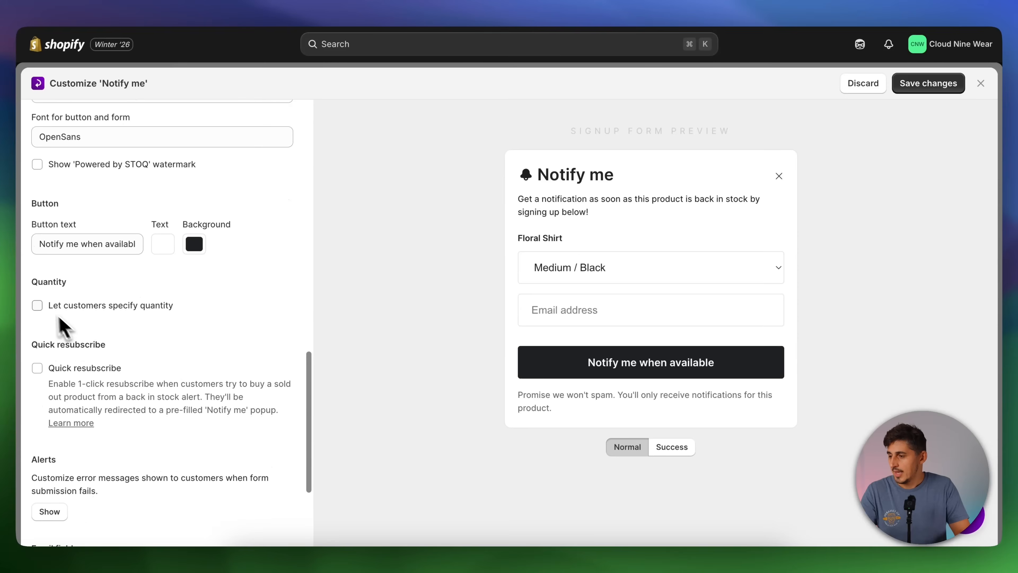
left_click(38, 306)
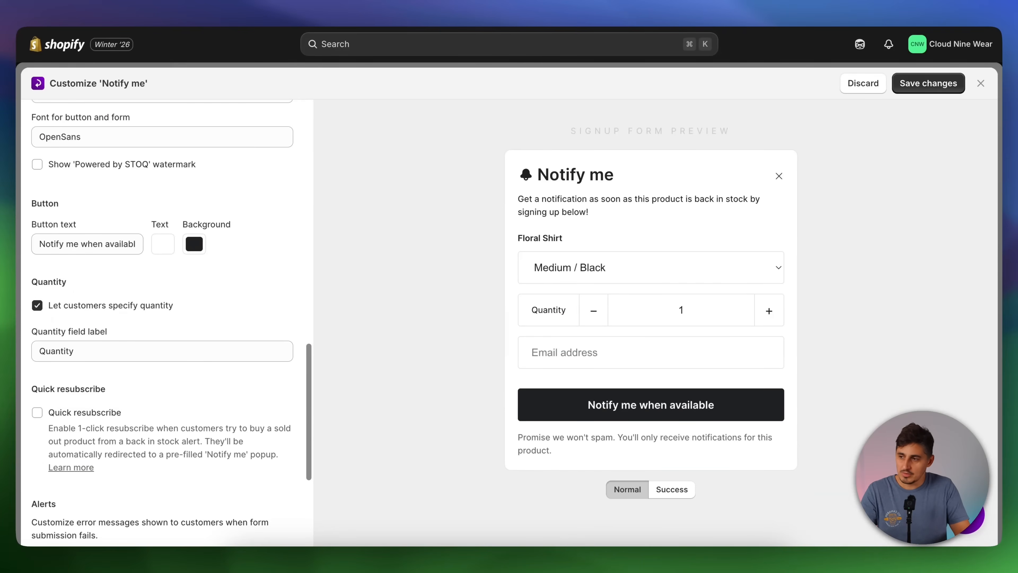
left_click(38, 305)
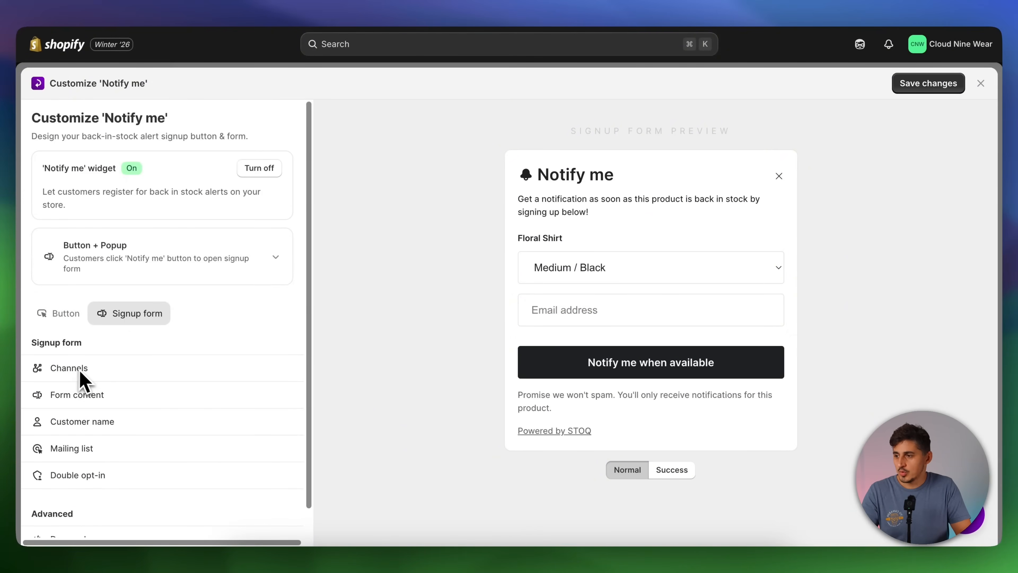
Step: Turn on SMS alerts in the signup form's notification channels and return to the signup form settings
left_click(87, 371)
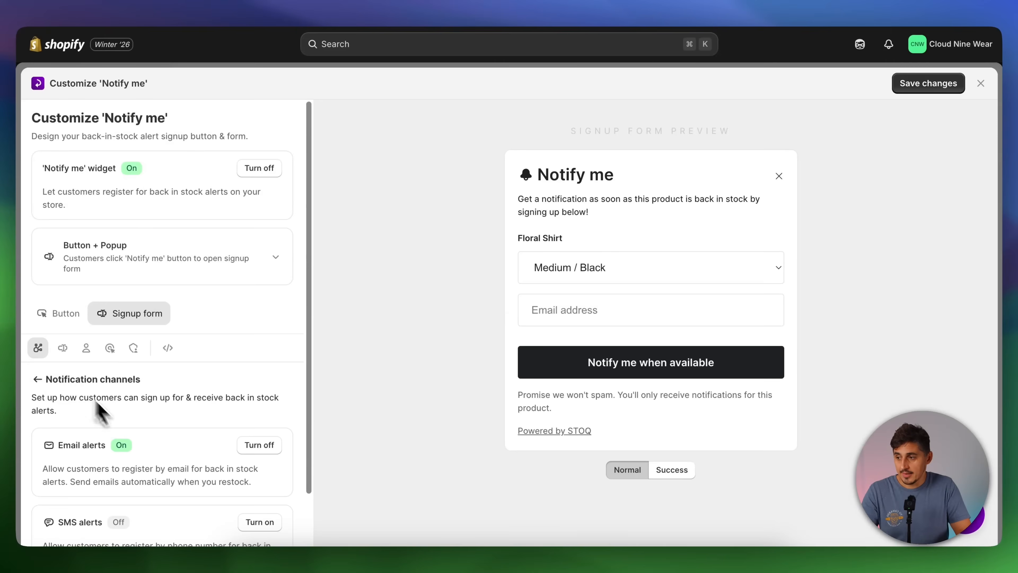
scroll(196, 424, "down", 2)
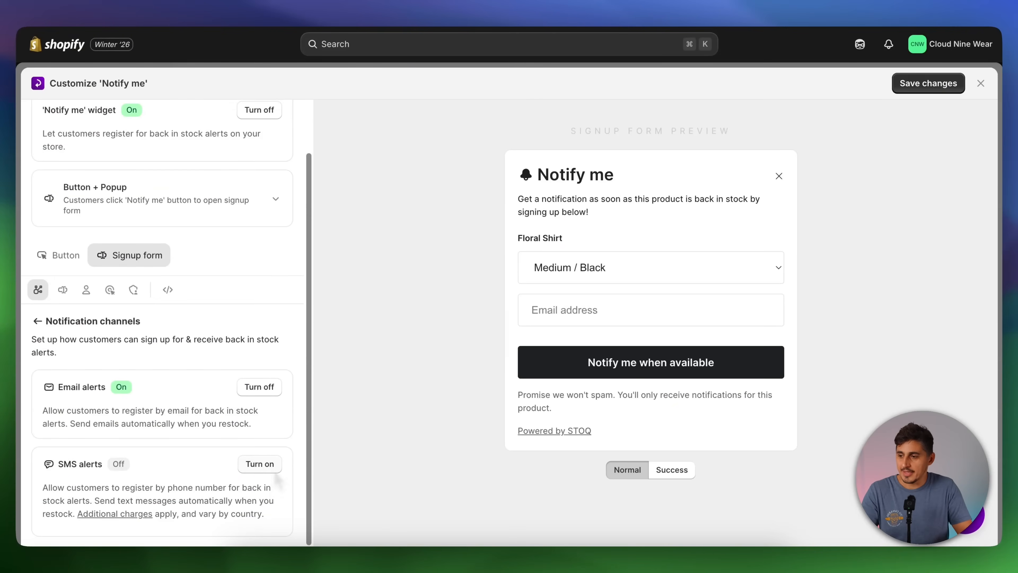
left_click(269, 465)
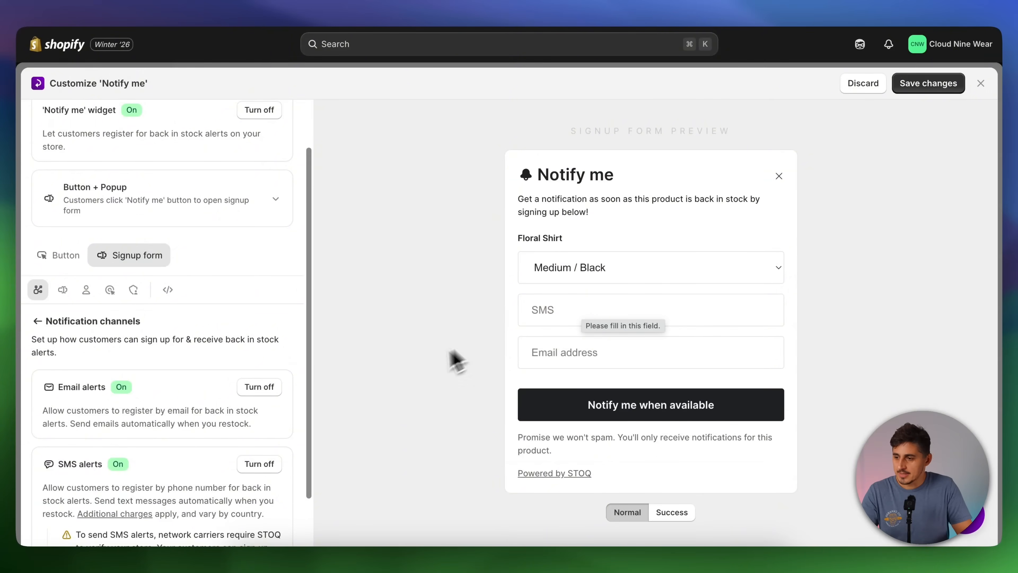
scroll(70, 503, "down", 2)
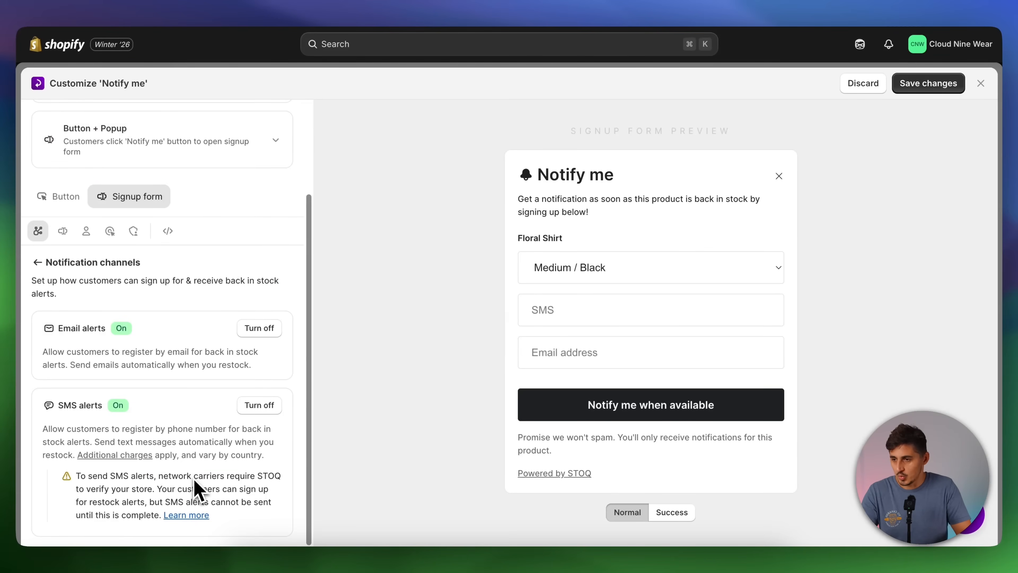
left_click(96, 262)
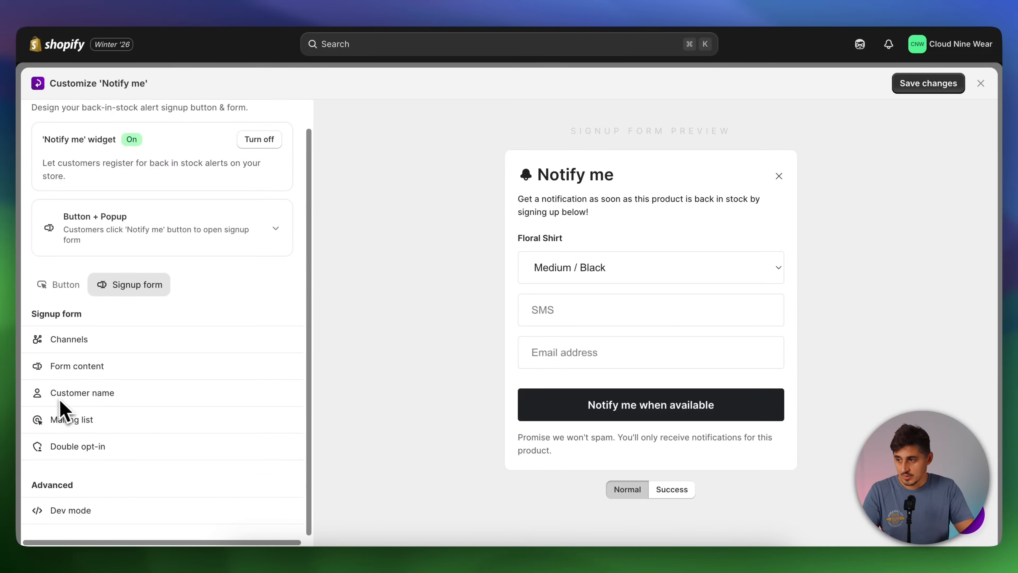
Step: Turn on collecting the customer's name in the signup form
left_click(122, 401)
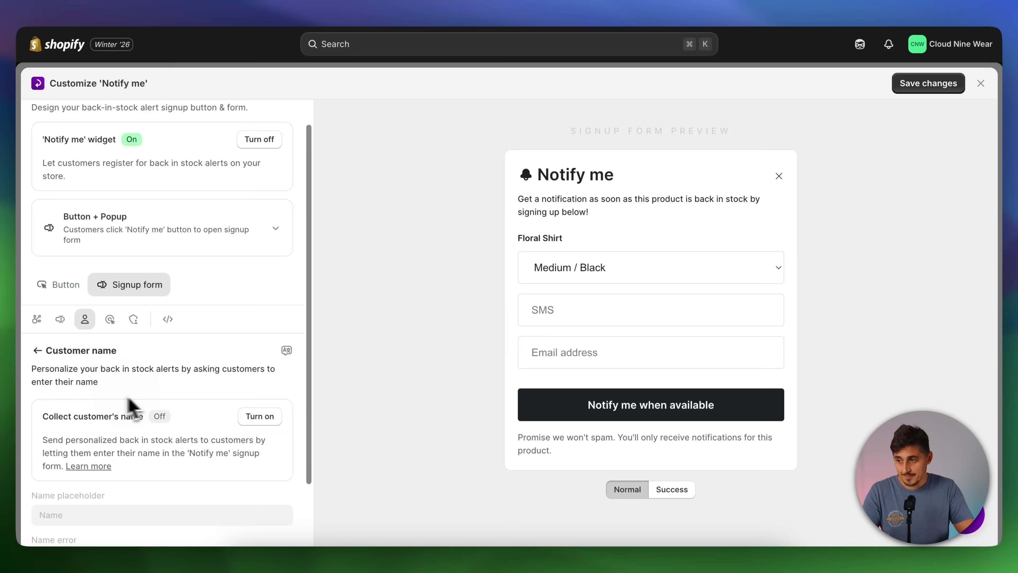
left_click(260, 419)
left_click(38, 350)
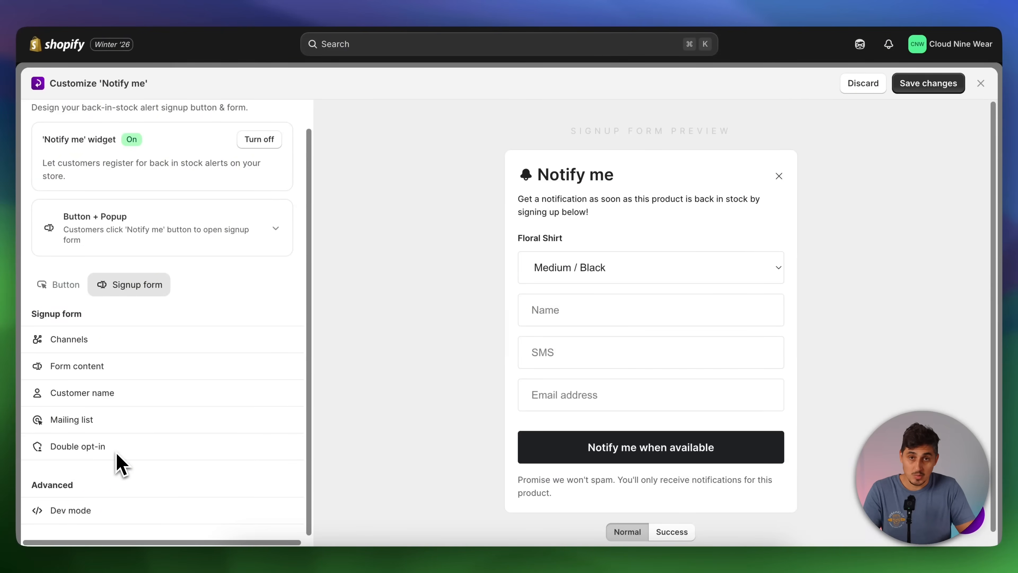
Step: Review the signup form's double opt-in settings and its confirmation email
left_click(100, 455)
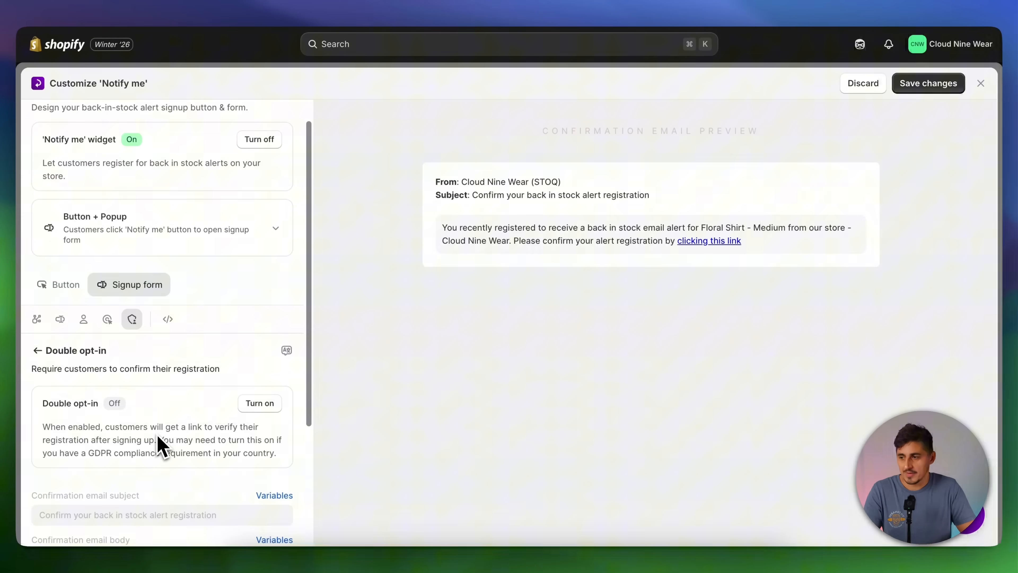
left_click(84, 352)
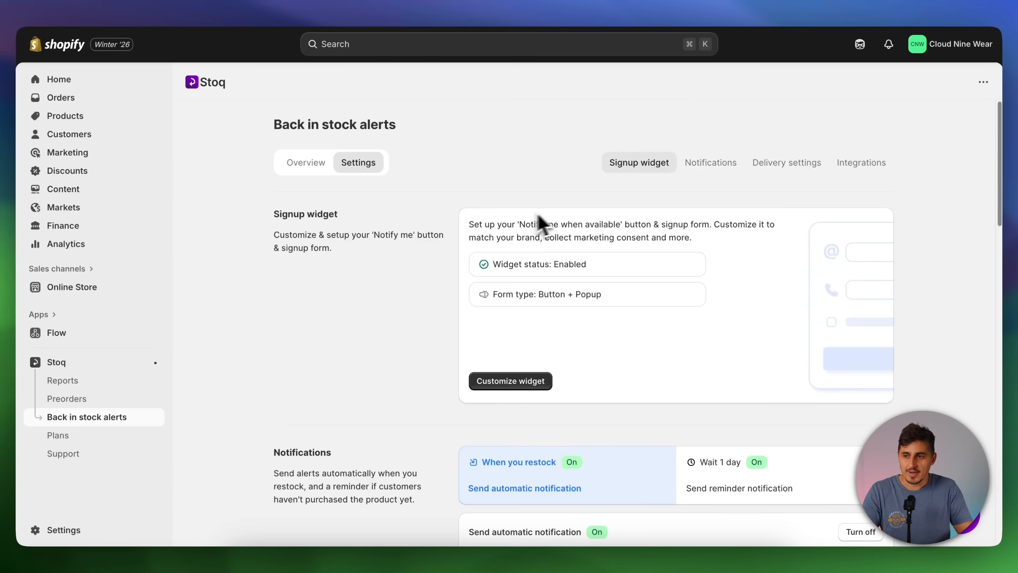
Step: Go to the back in stock notification settings and review the minimum restock quantity for automatic notifications
left_click(708, 164)
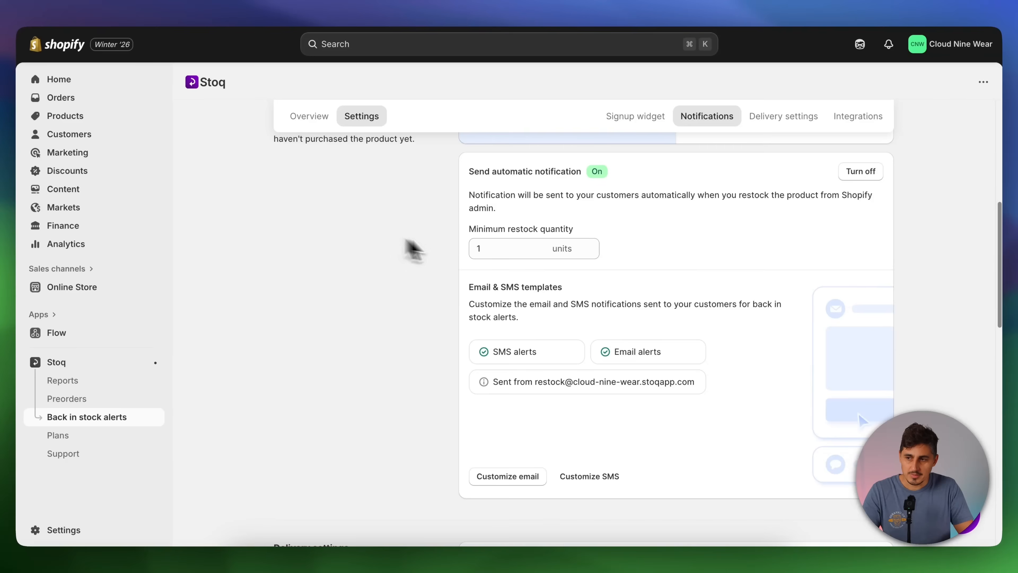
left_click(495, 251)
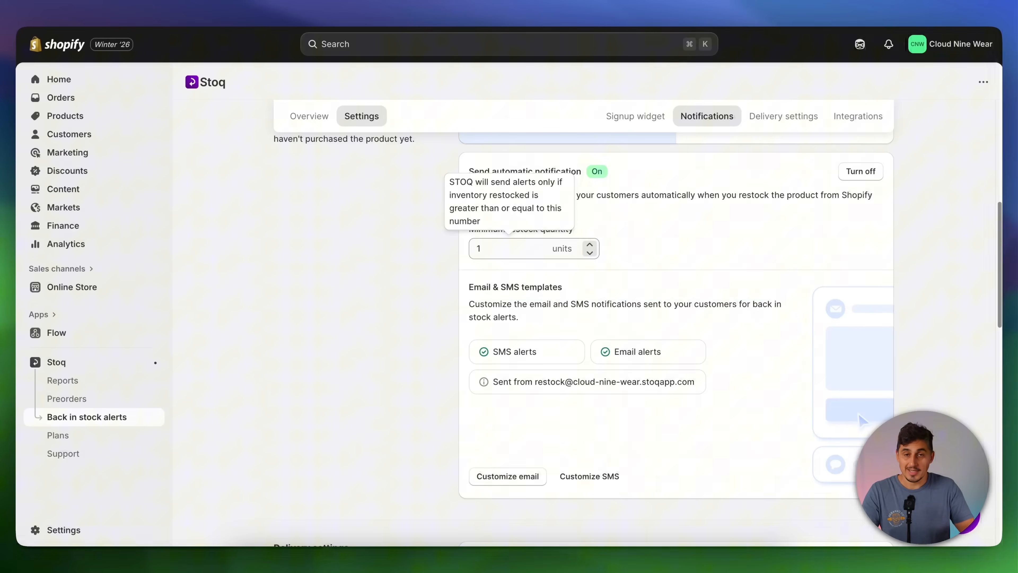
left_click(495, 252)
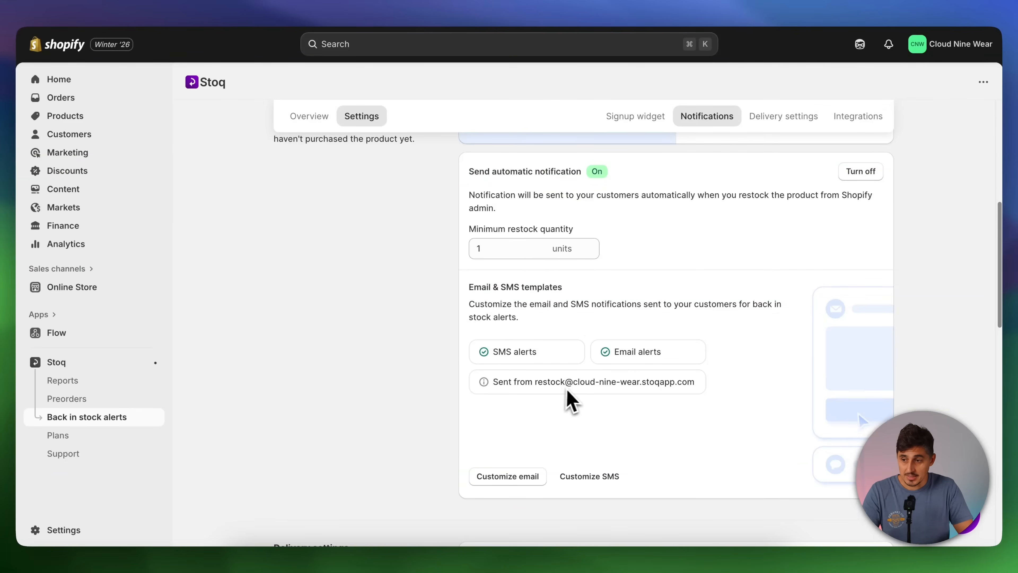
Step: Open the back in stock email template's address settings and review the sender options and email preview
mouse_move(541, 389)
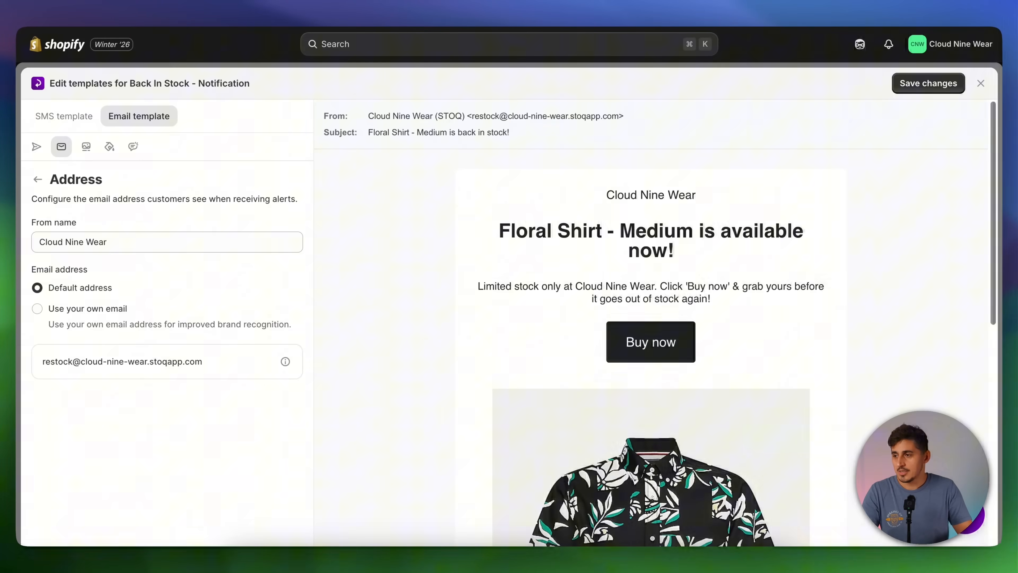
scroll(584, 344, "down", 4)
scroll(584, 344, "up", 4)
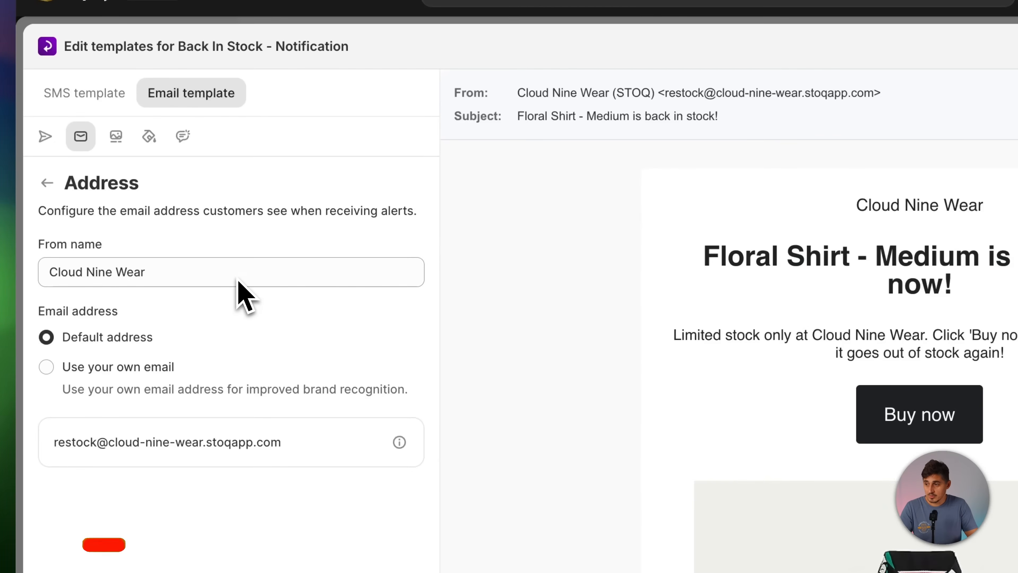
Step: Open the email template's content settings, review the whole email preview and send a test email
left_click(122, 140)
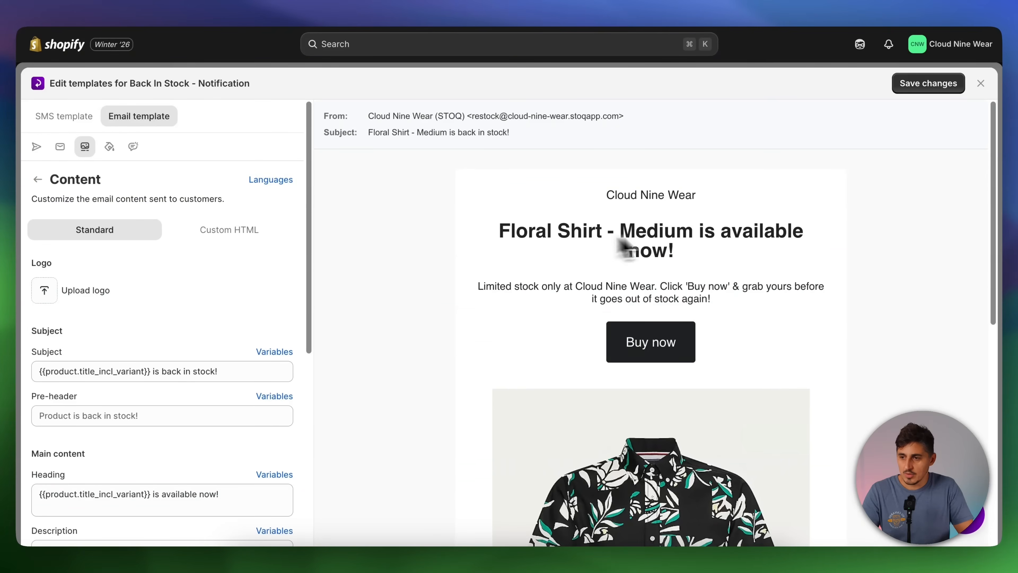
scroll(555, 318, "down", 4)
scroll(547, 335, "up", 3)
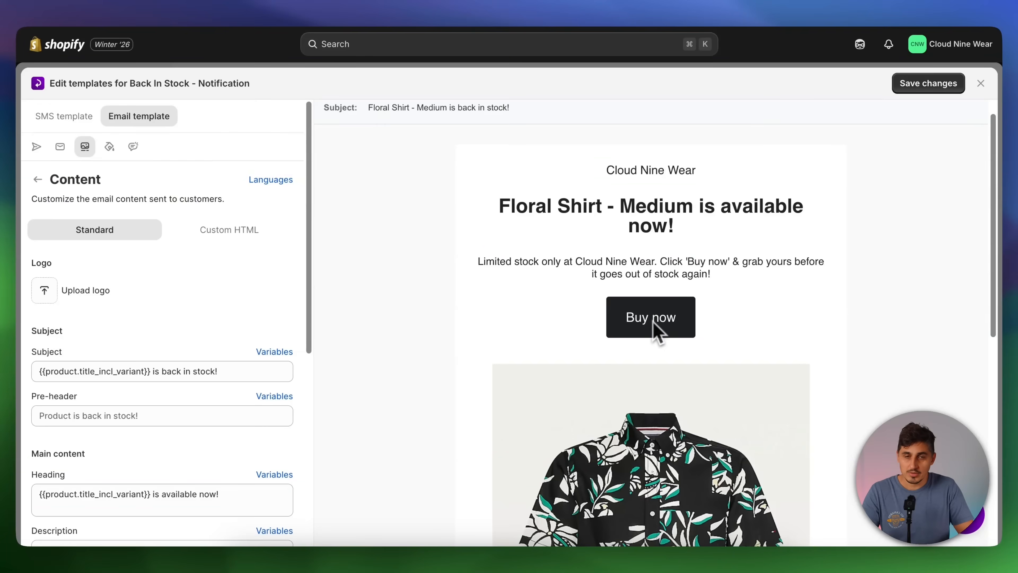
scroll(485, 352, "down", 12)
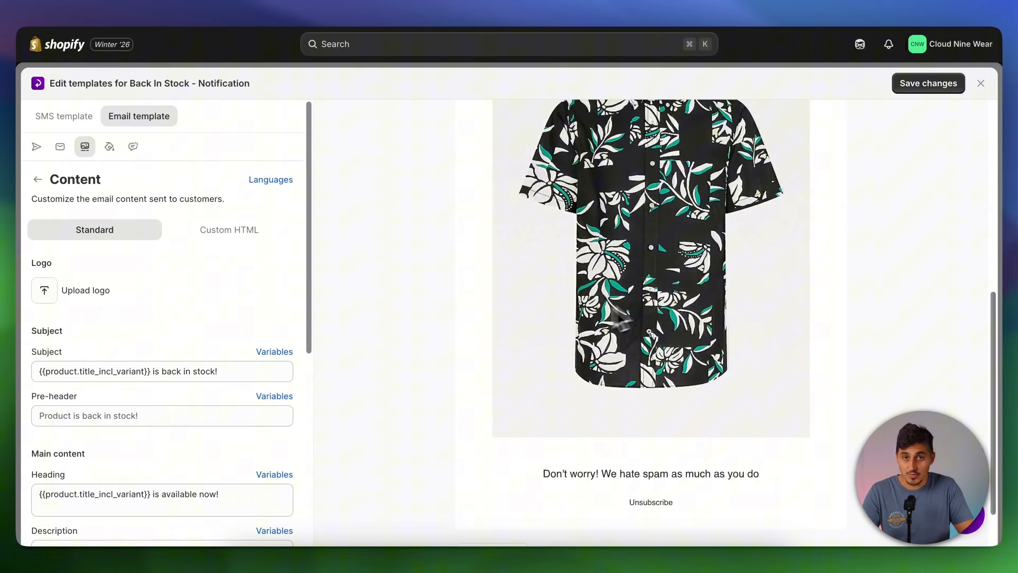
scroll(619, 319, "down", 3)
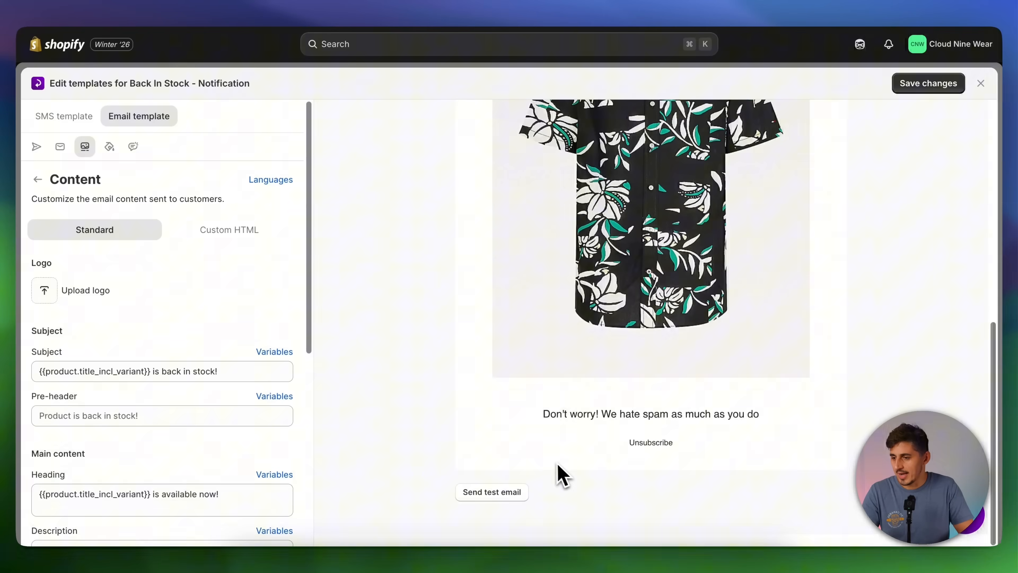
left_click(497, 492)
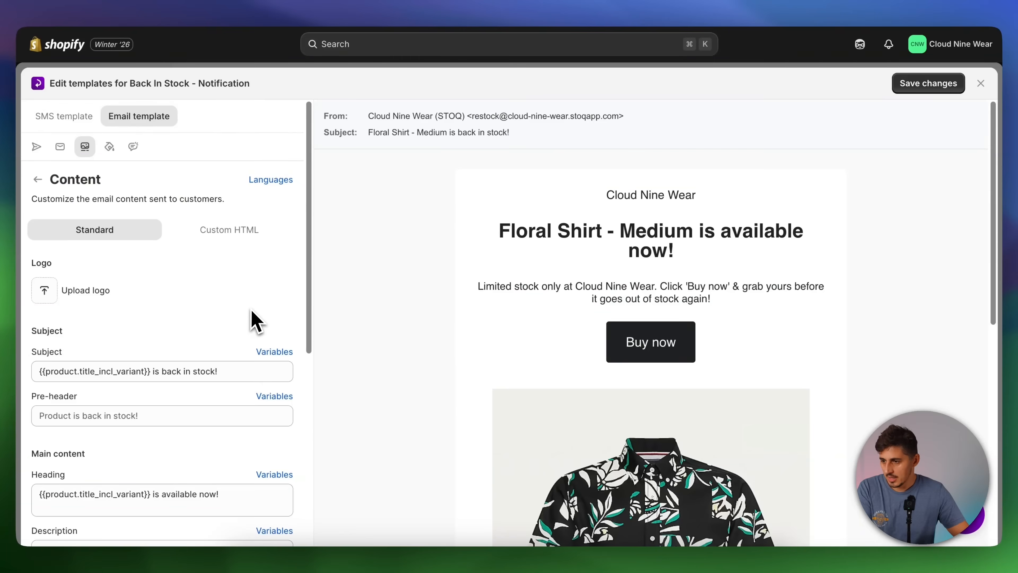
Step: Review the email template's subject, heading, description and button content fields
scroll(254, 318, "down", 3)
scroll(36, 447, "down", 2)
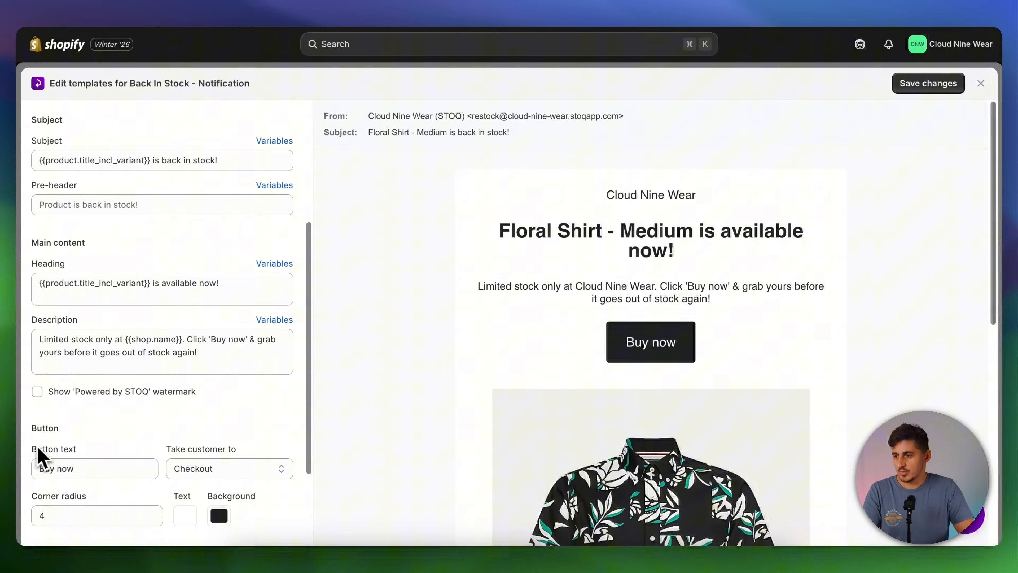
scroll(144, 423, "up", 2)
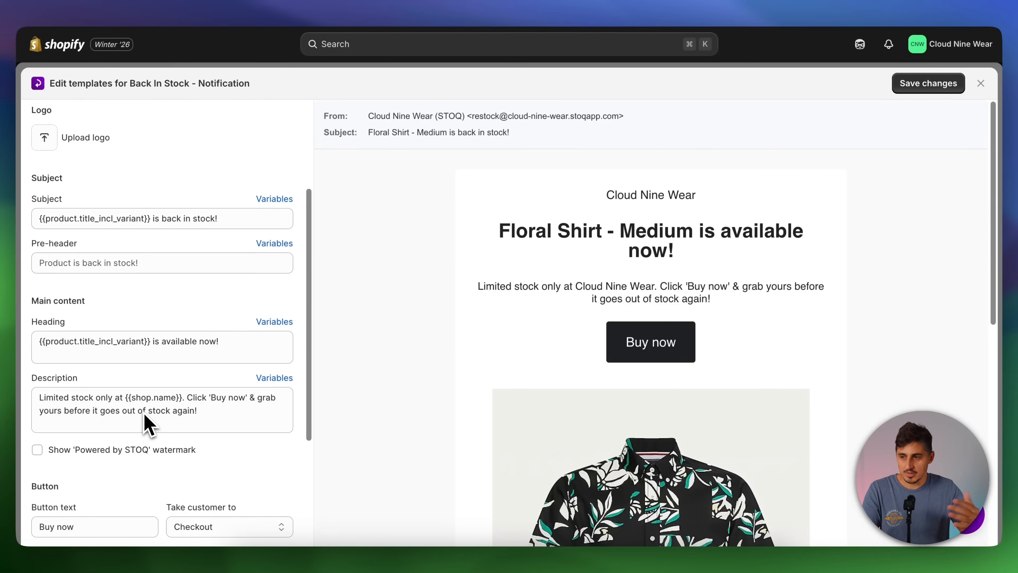
scroll(148, 421, "up", 4)
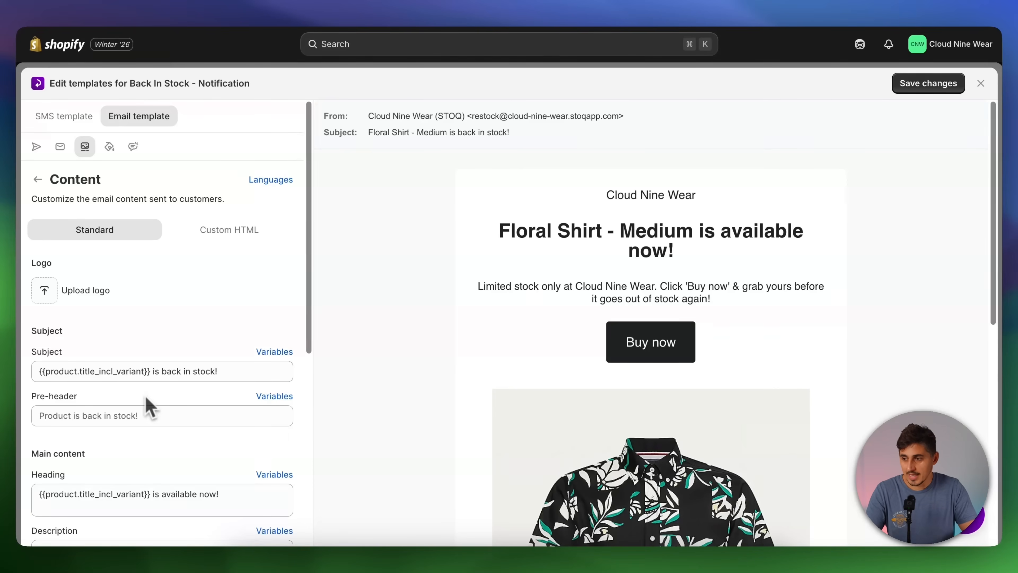
Step: Browse the liquid variables available for the email subject and copy the {{shop.domain}} variable
left_click(281, 353)
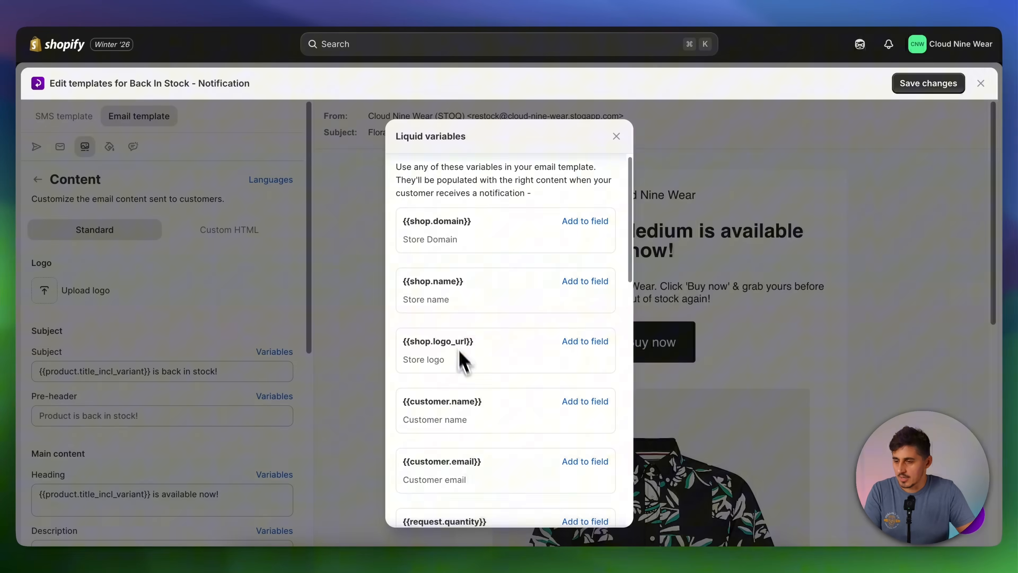
scroll(465, 361, "down", 5)
scroll(470, 376, "up", 5)
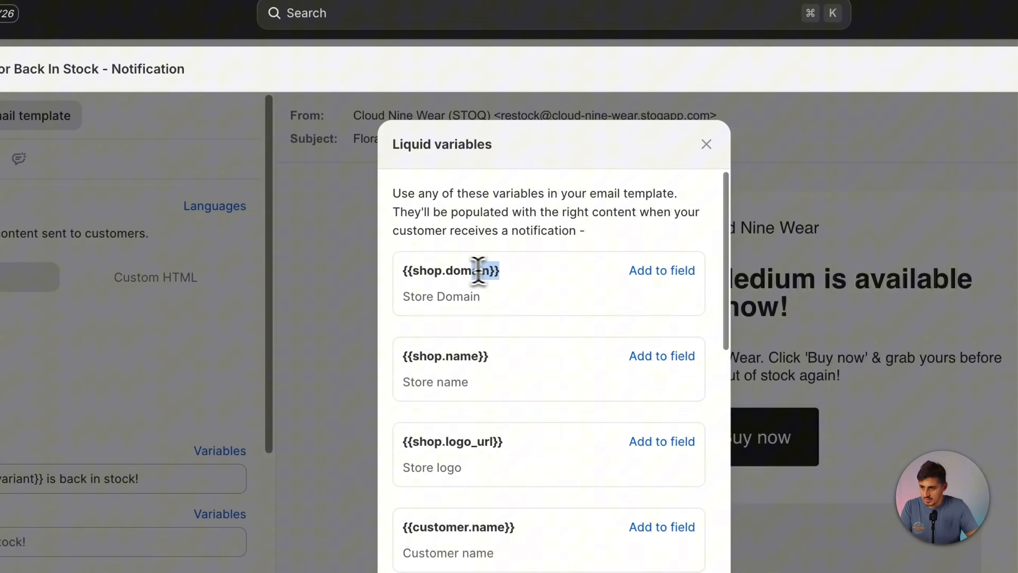
left_click_drag(469, 224, 397, 225)
right_click(433, 273)
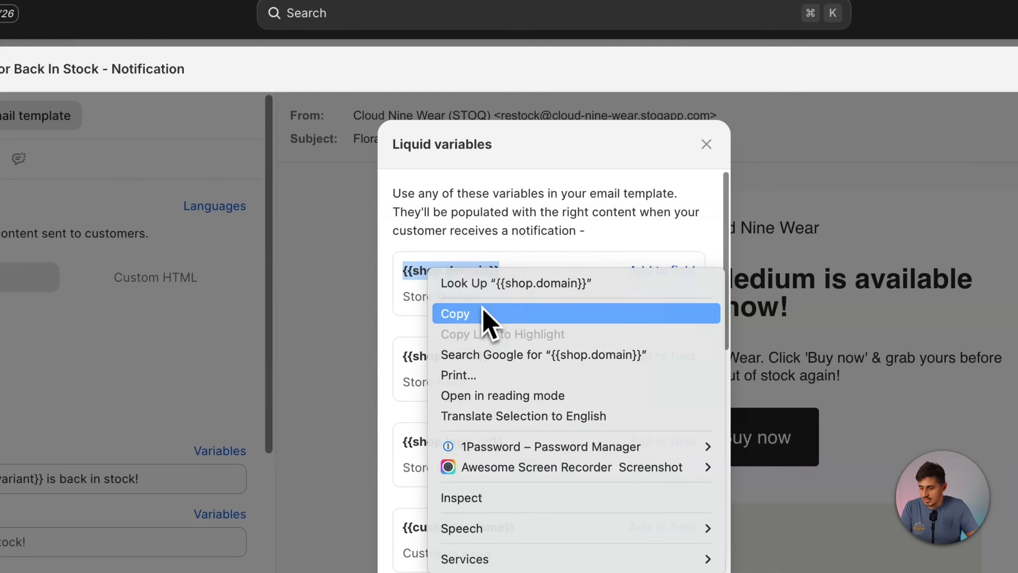
left_click(475, 316)
left_click(706, 144)
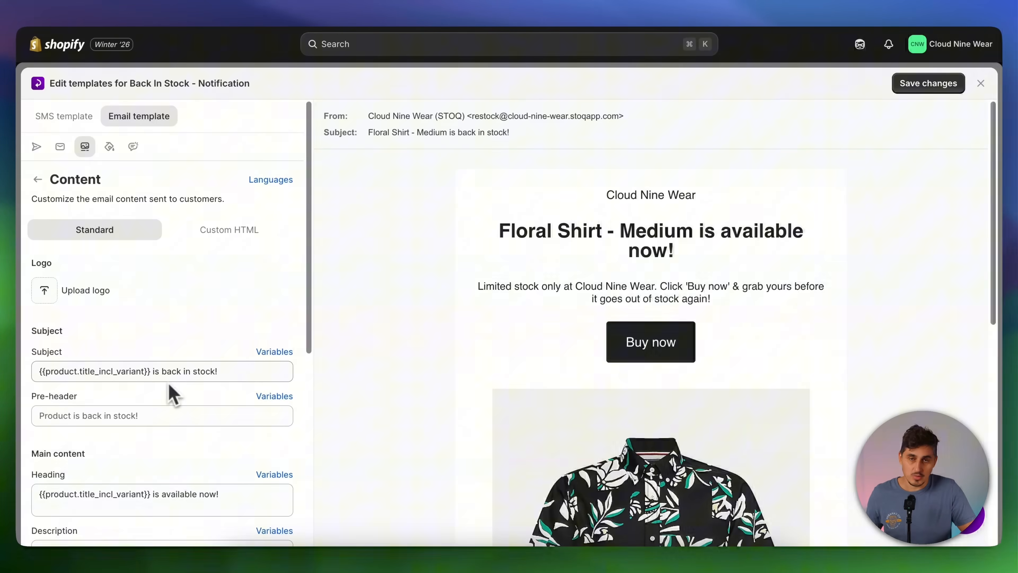
Step: Try to insert the copied {{shop.domain}} variable into the email subject between "is back in" and "stock!"
scroll(164, 418, "down", 3)
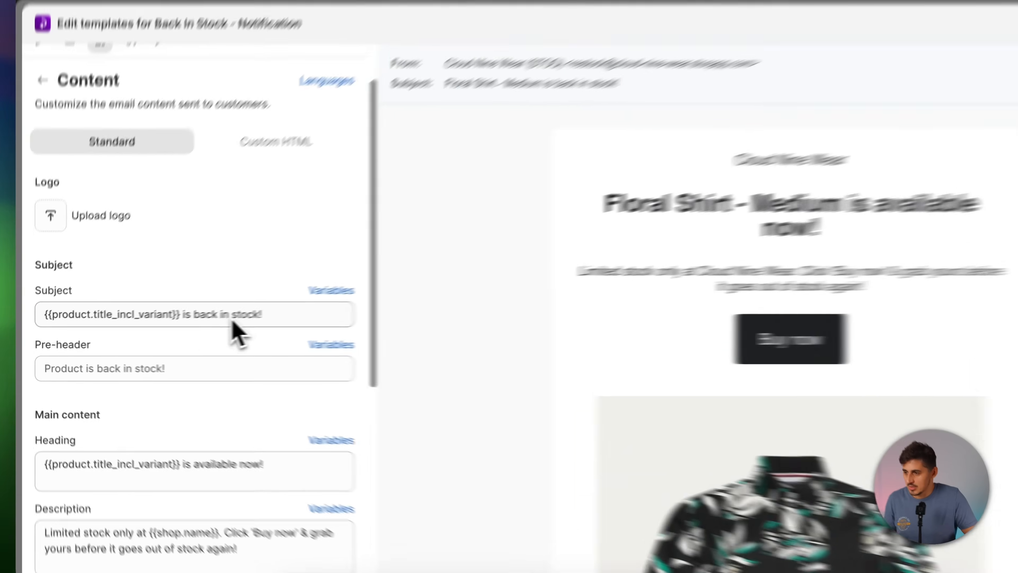
left_click(232, 319)
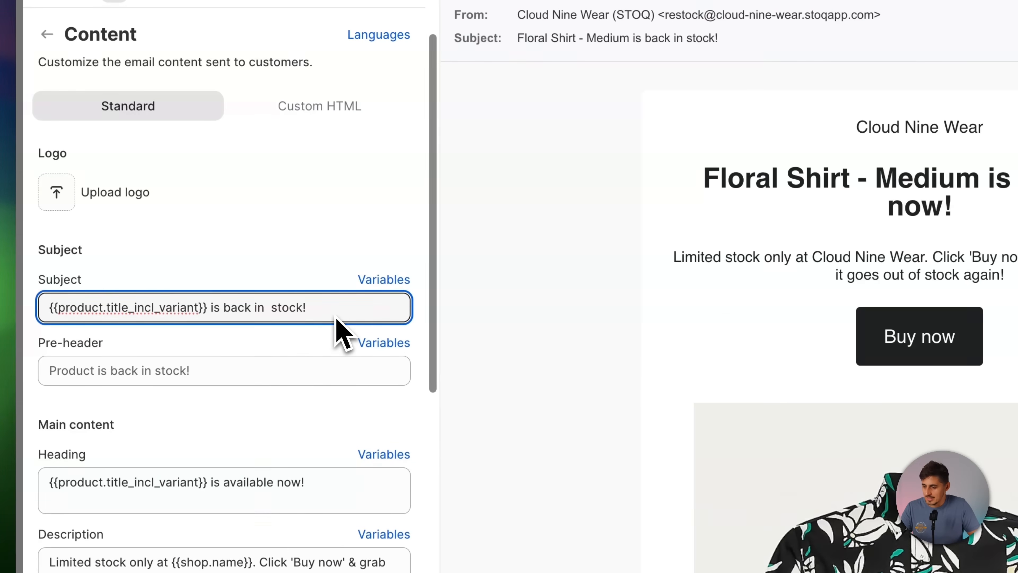
key("super+v")
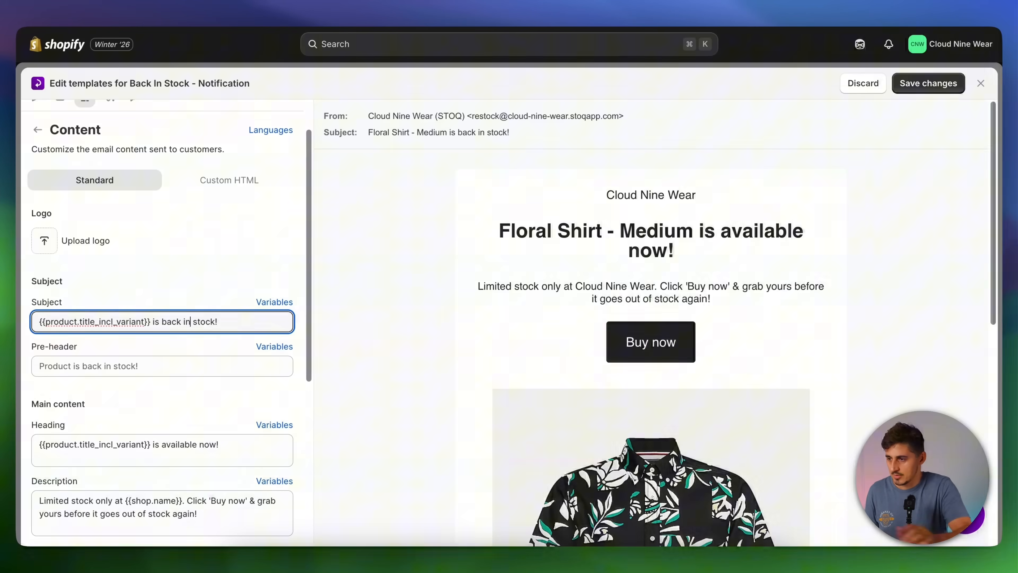
scroll(226, 365, "up", 2)
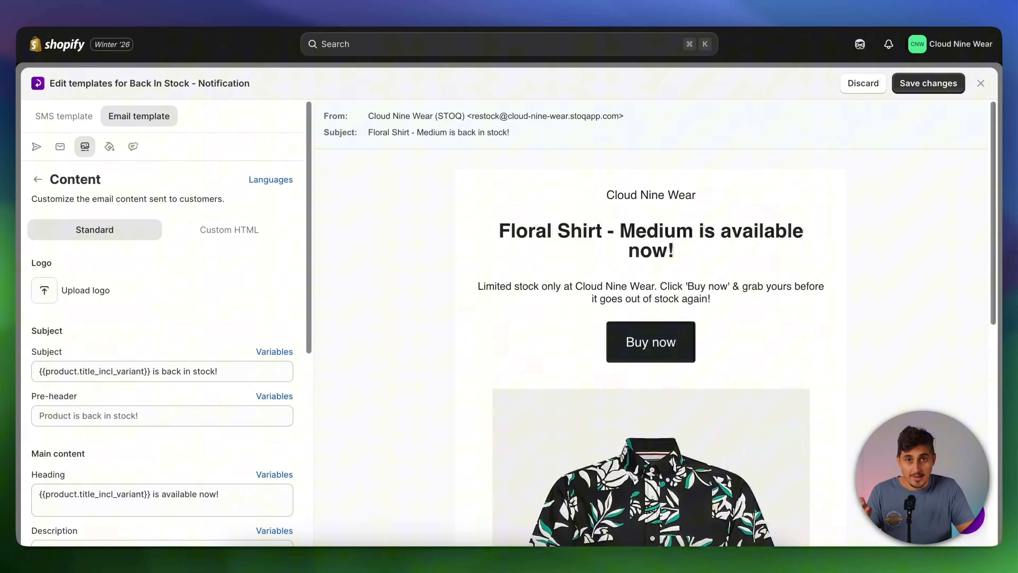
Step: Look over the email's content settings and review its colors, corner radius, typography and custom CSS options
scroll(141, 291, "down", 5)
scroll(191, 302, "up", 6)
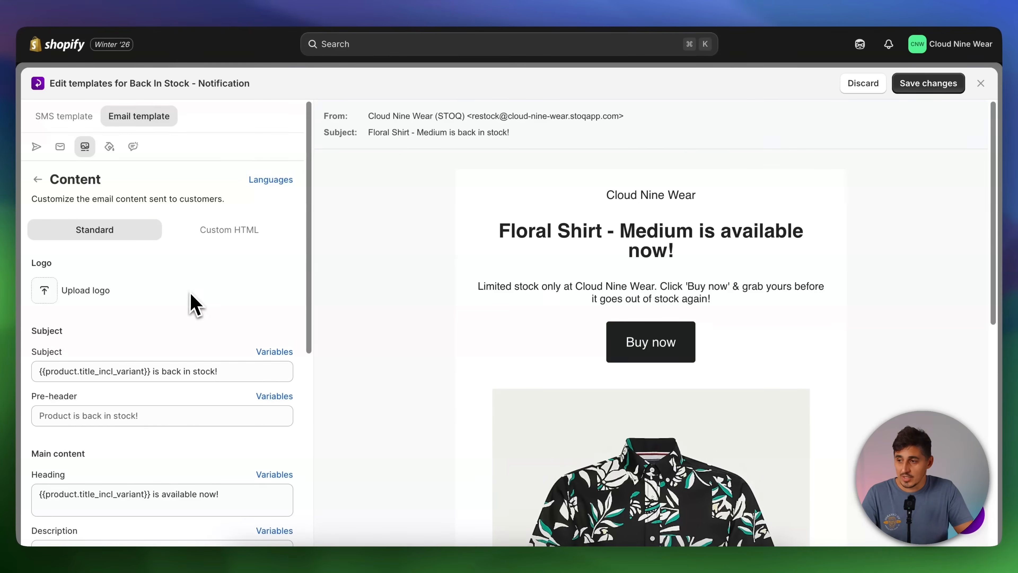
left_click(108, 147)
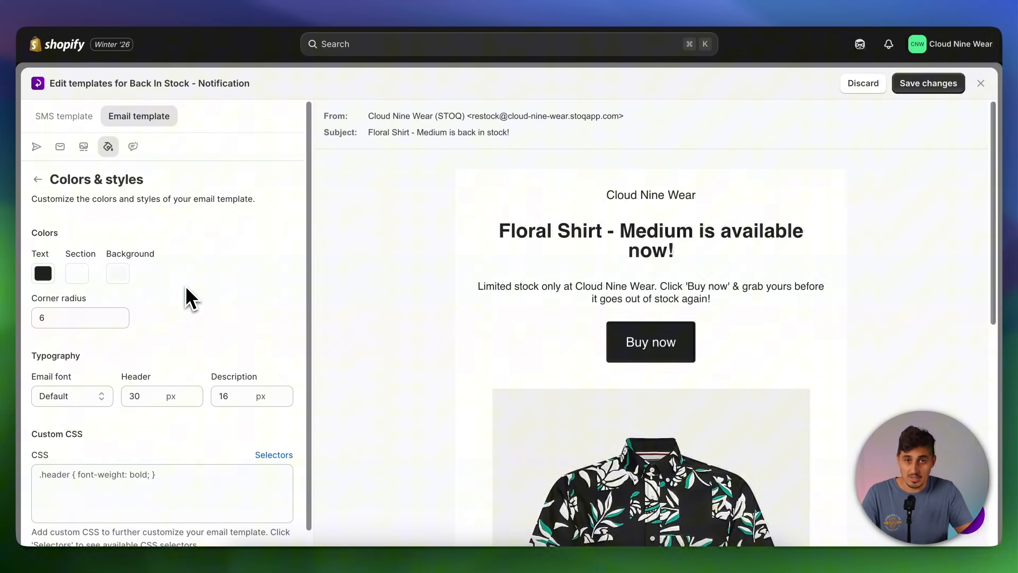
scroll(189, 295, "down", 1)
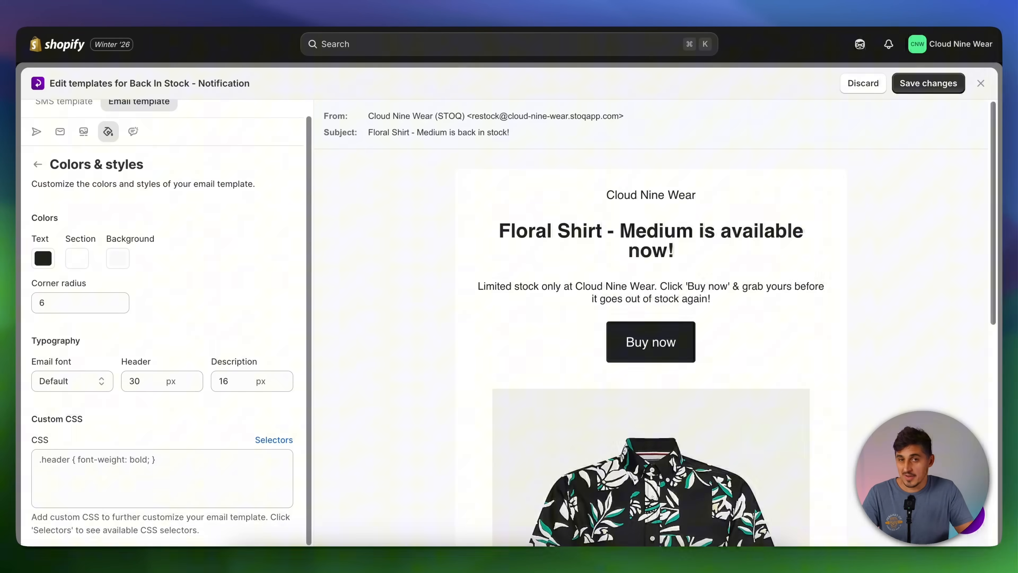
Step: Enter # for the email's Facebook, Instagram, Pinterest and TikTok social links, save the template changes and close the editor
left_click(133, 131)
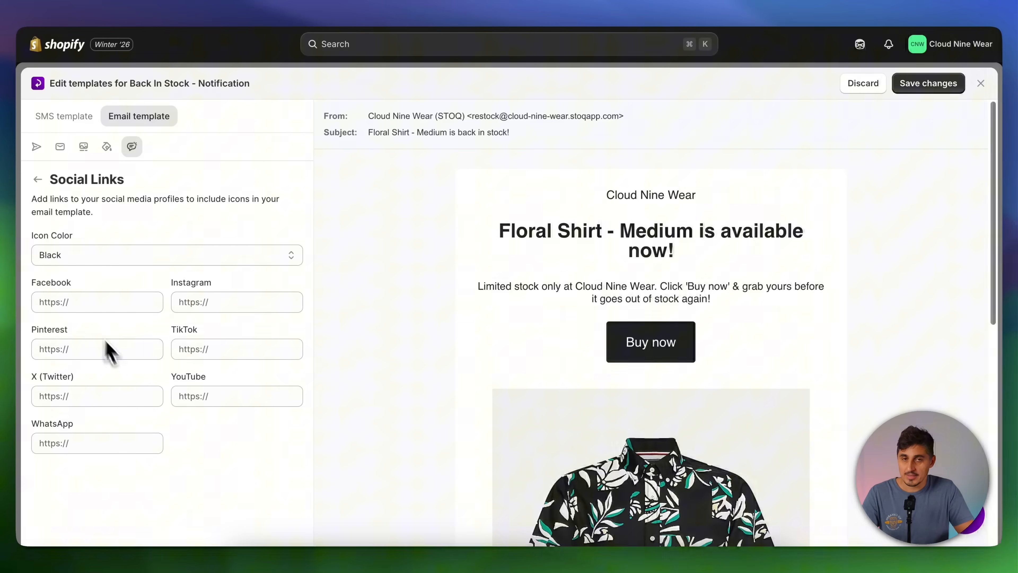
scroll(562, 401, "down", 10)
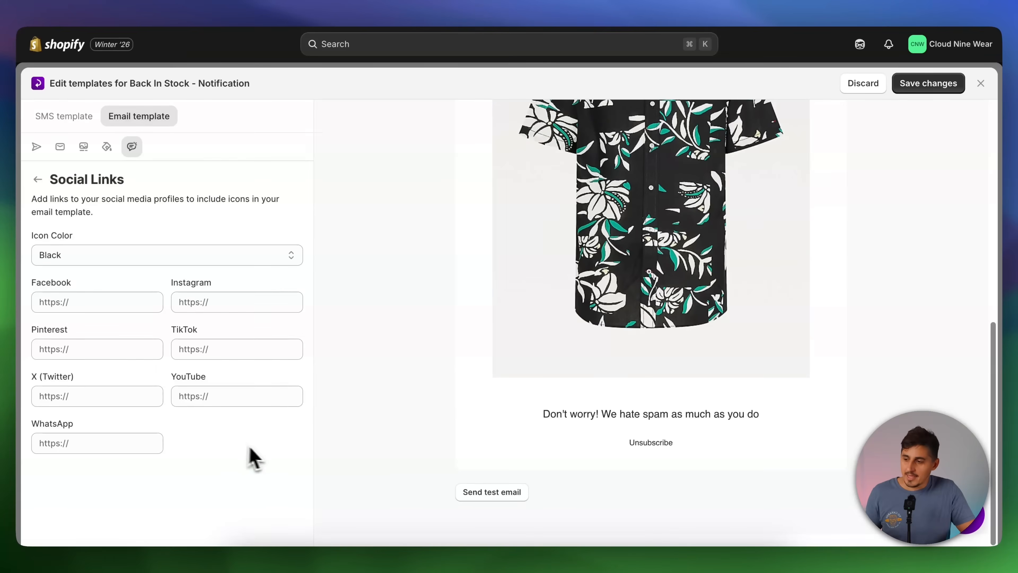
left_click(99, 302)
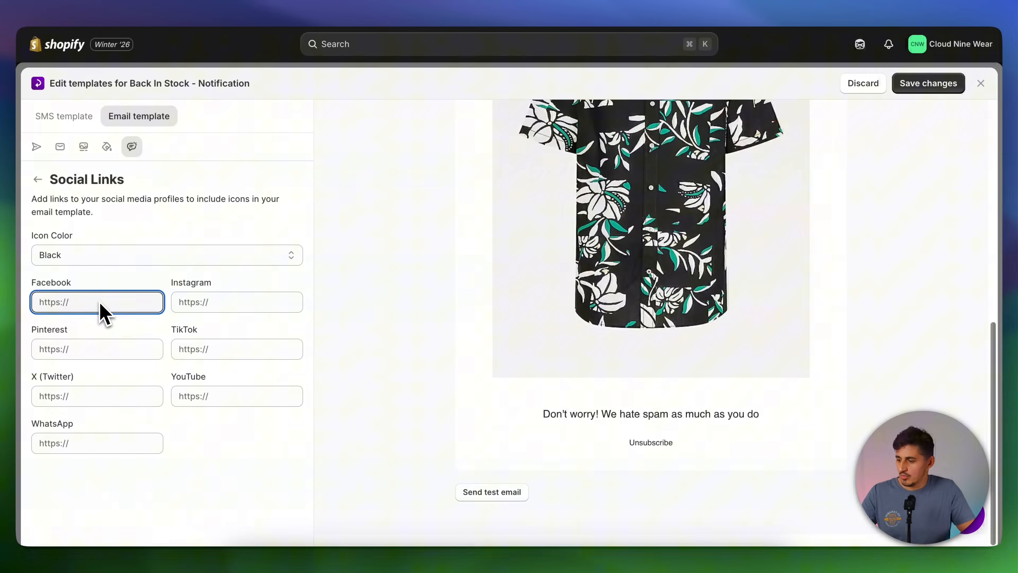
type("#")
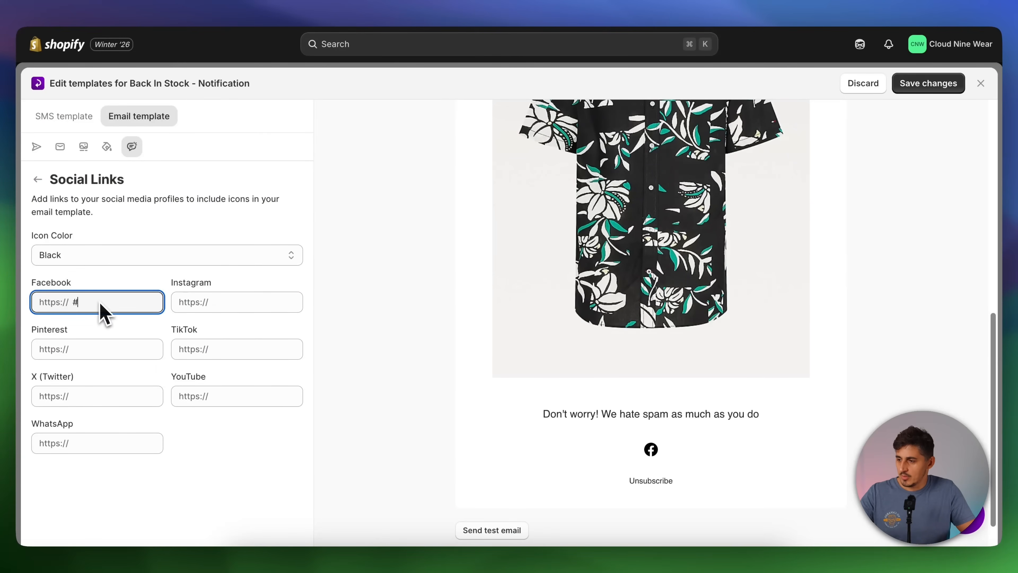
left_click(230, 307)
type("#")
left_click(96, 348)
type("#")
left_click(224, 308)
type("#")
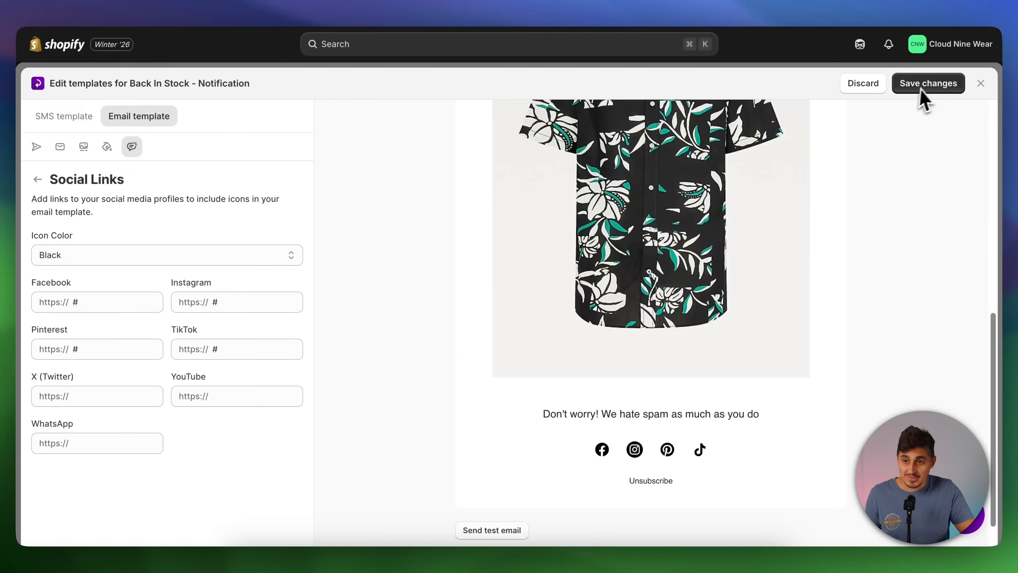
left_click(925, 84)
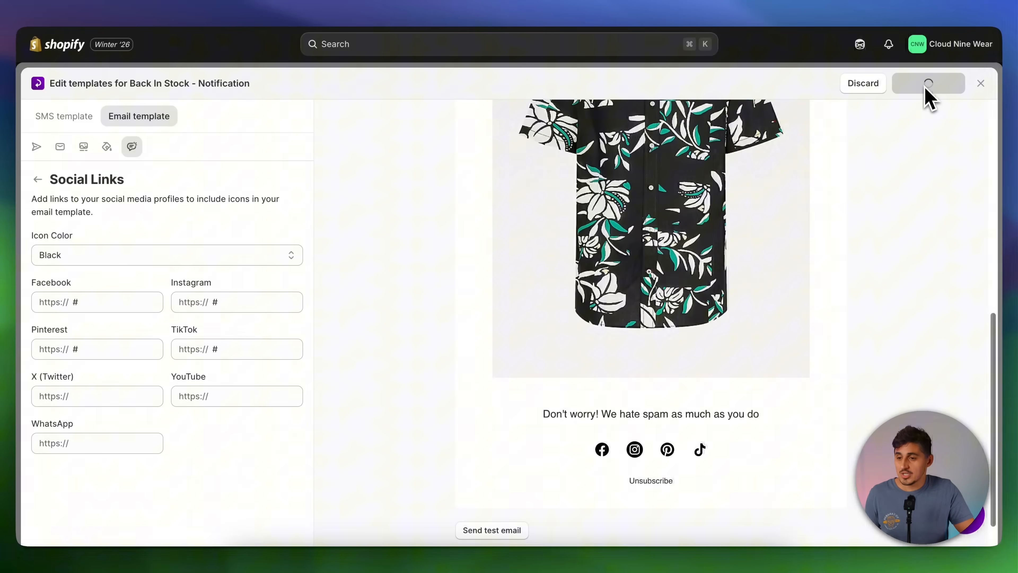
left_click(980, 83)
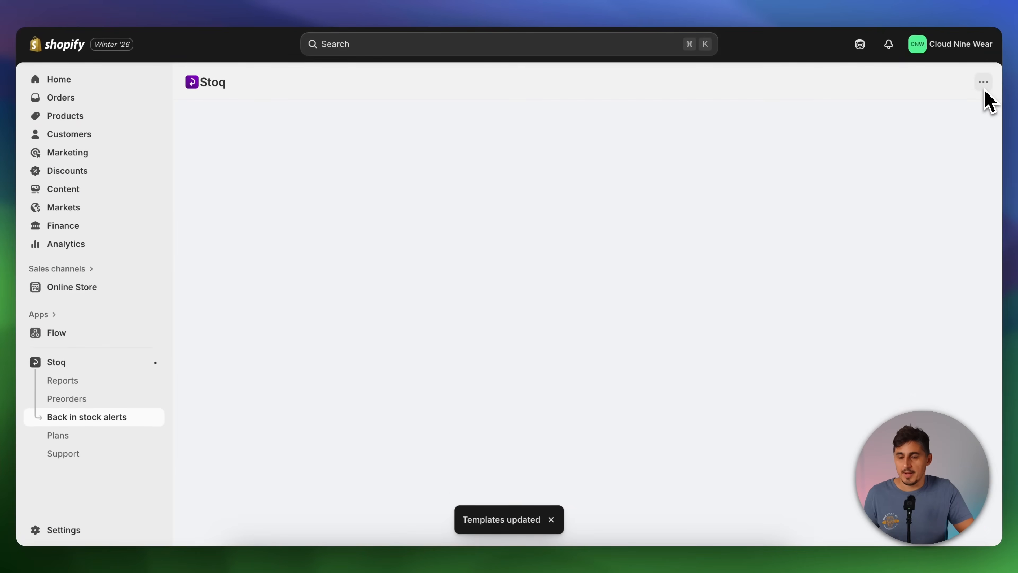
Step: Review the delivery settings that control when and how back in stock alerts are sent
scroll(473, 370, "down", 2)
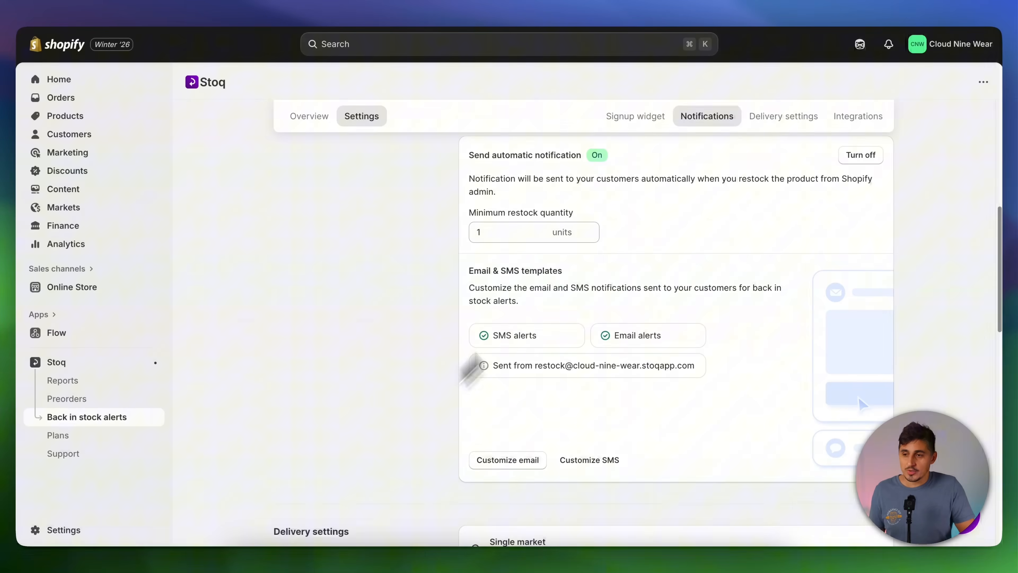
left_click(775, 118)
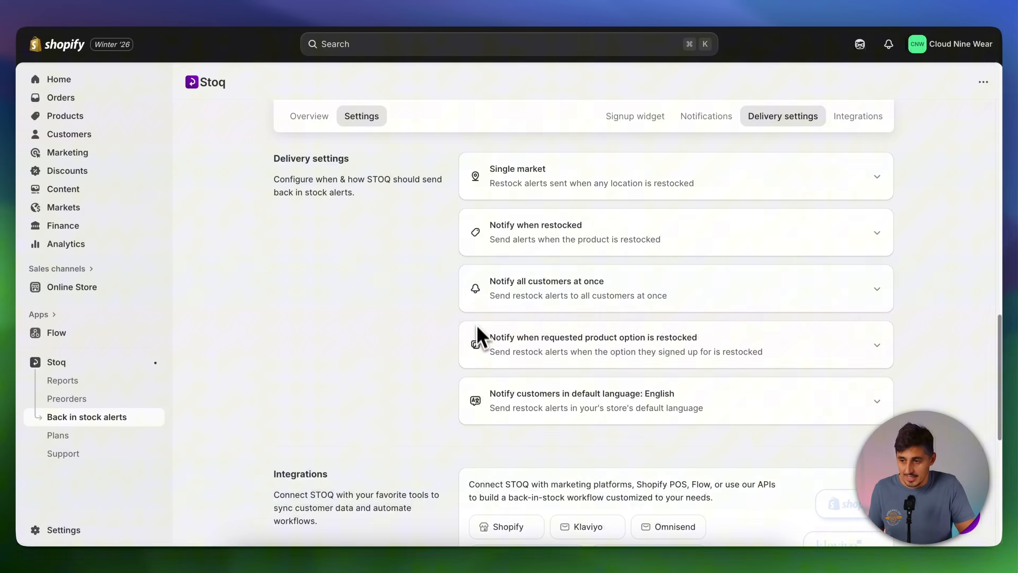
scroll(400, 370, "down", 3)
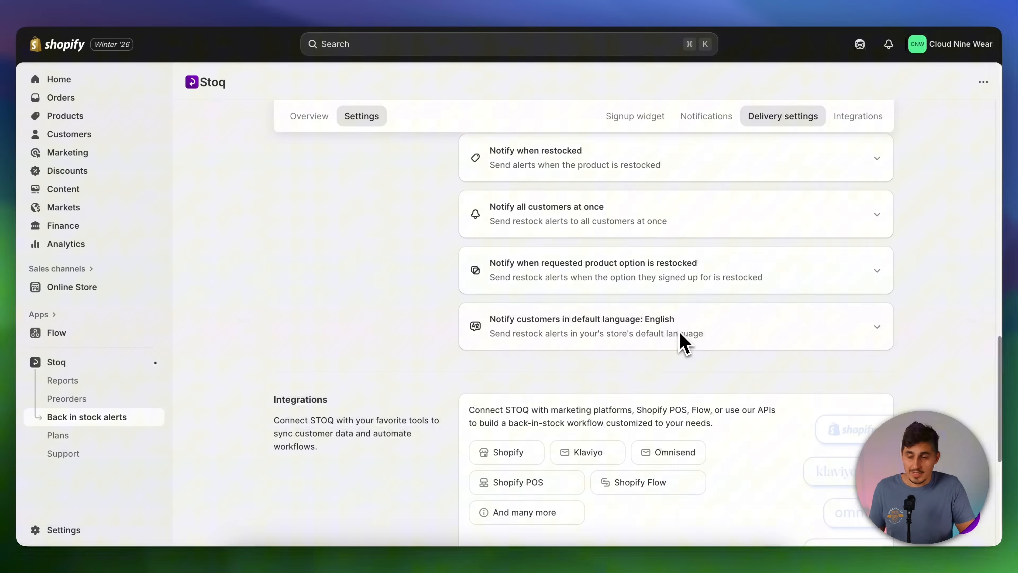
scroll(452, 345, "down", 2)
scroll(416, 398, "up", 3)
scroll(416, 398, "down", 3)
Step: Review the available integrations and the instructions for importing requests from another app
scroll(676, 321, "down", 4)
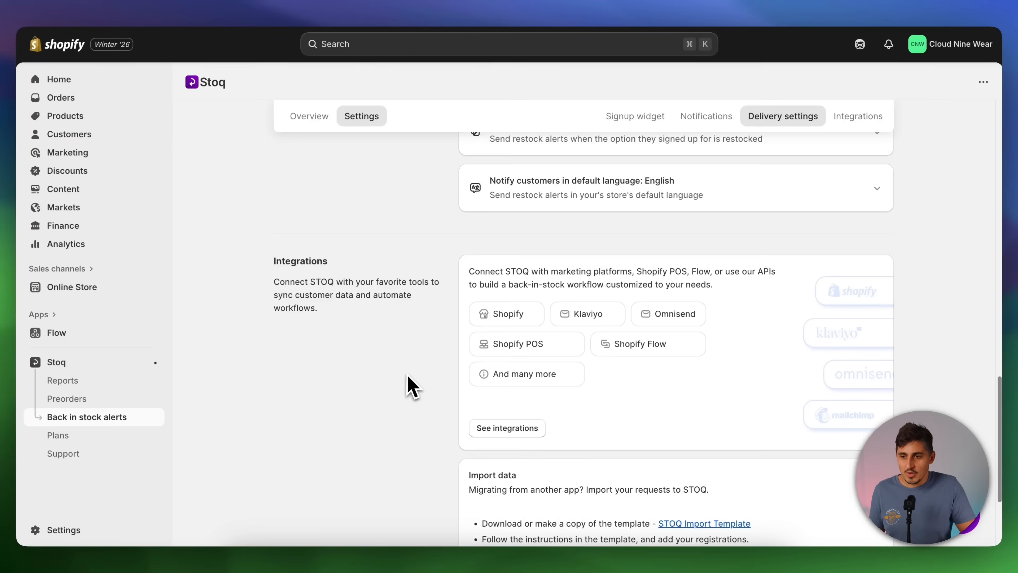
scroll(409, 386, "down", 1)
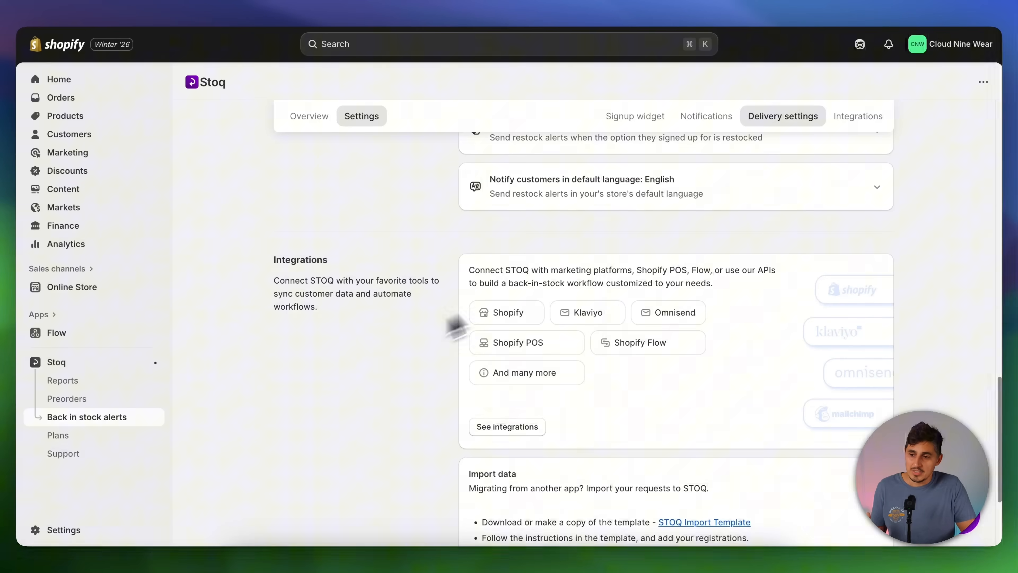
scroll(570, 305, "down", 5)
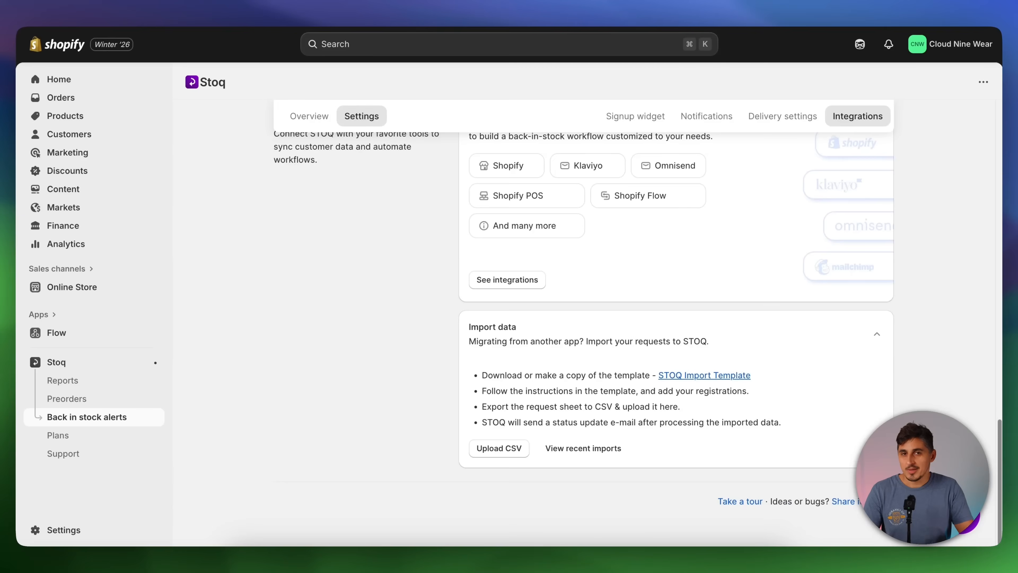
Step: On the storefront's BLACK SKIII TEE page, sign up for the restock notification with the customer's name and email address
left_click(884, 0)
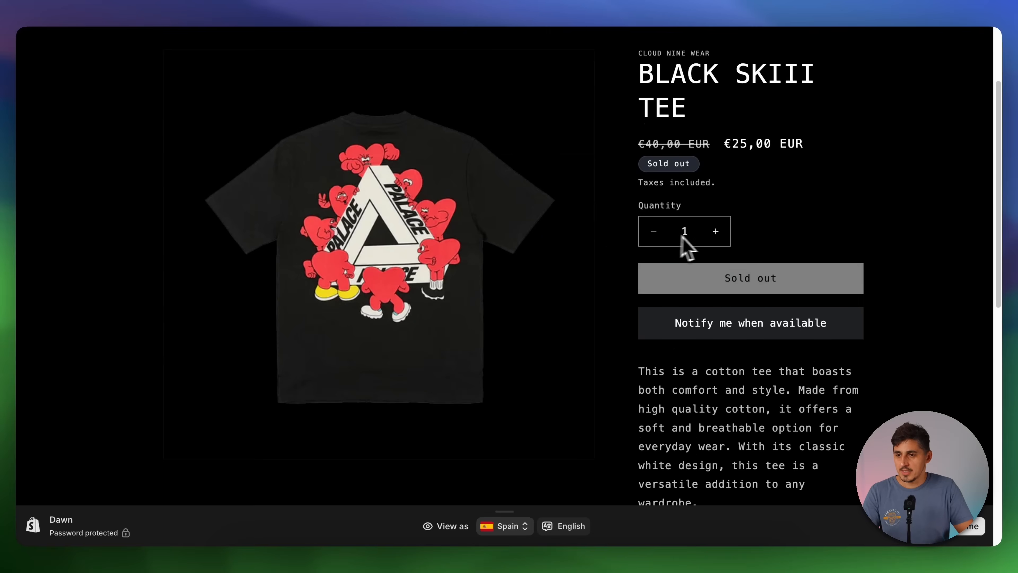
left_click(758, 333)
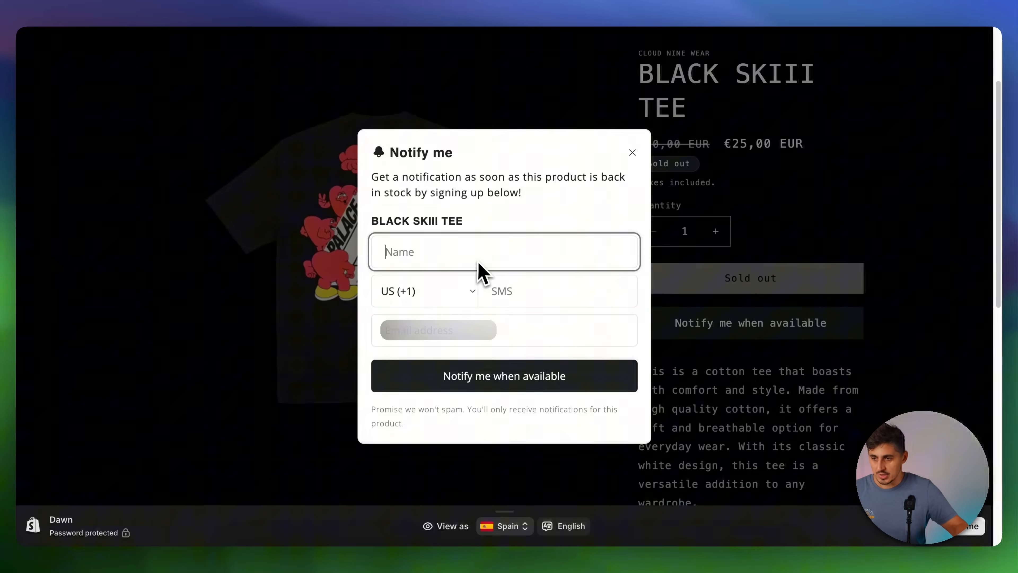
type("Cristian")
left_click(501, 339)
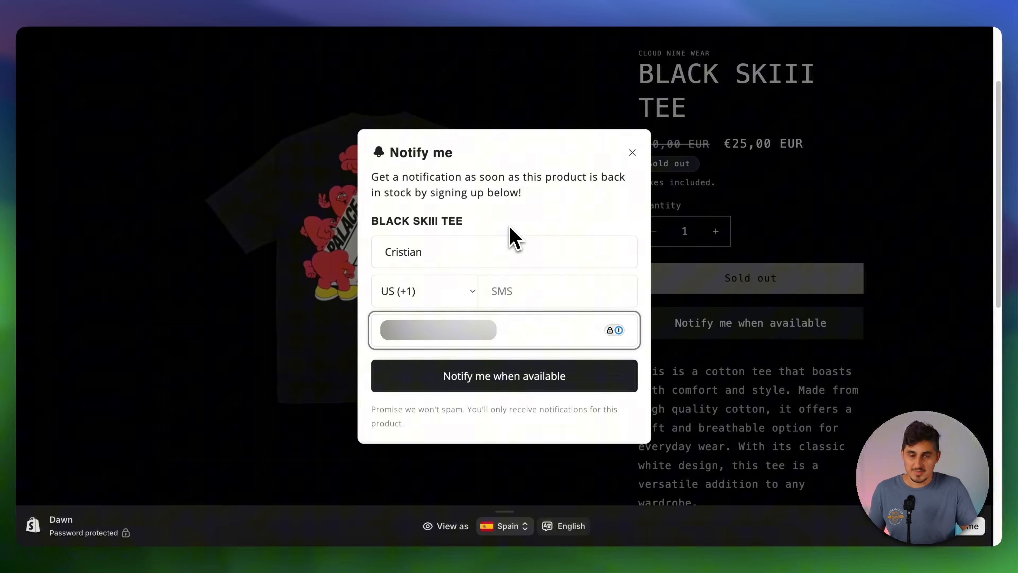
left_click(501, 379)
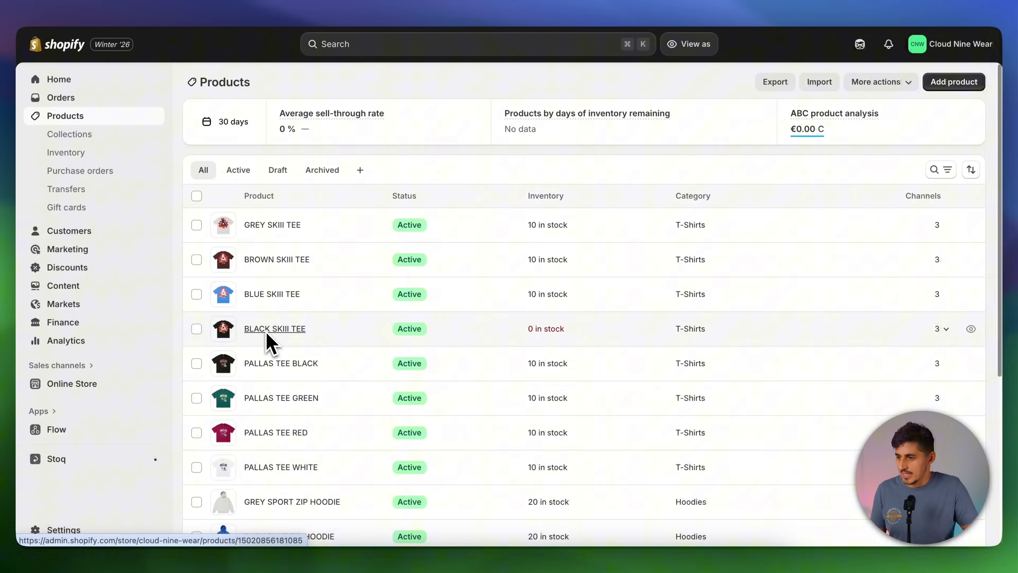
Step: In the Shopify admin, open the BLACK SKIII TEE product, increase its available inventory by 1 and save the adjustment
left_click(289, 336)
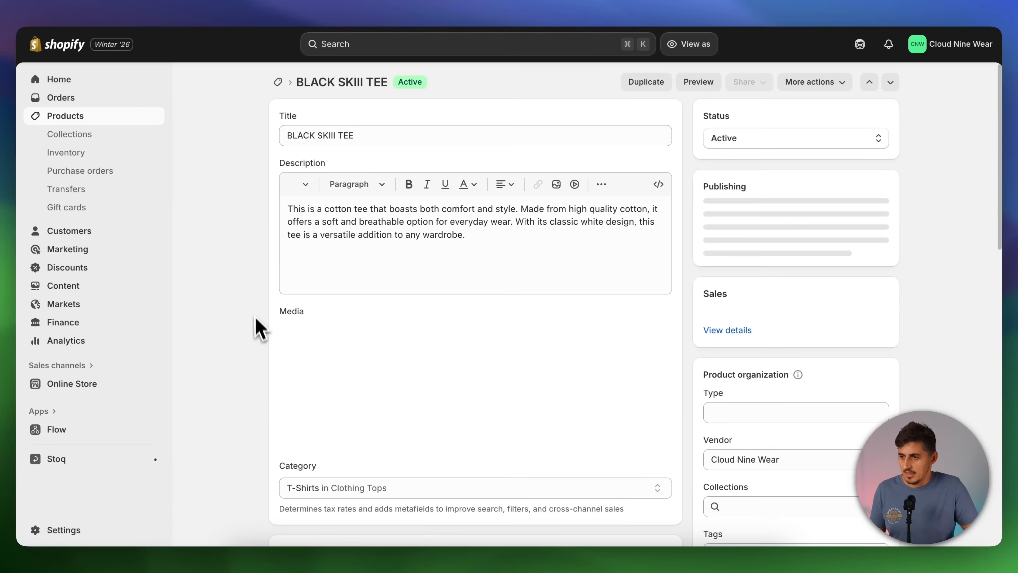
scroll(262, 381, "down", 5)
scroll(266, 409, "down", 4)
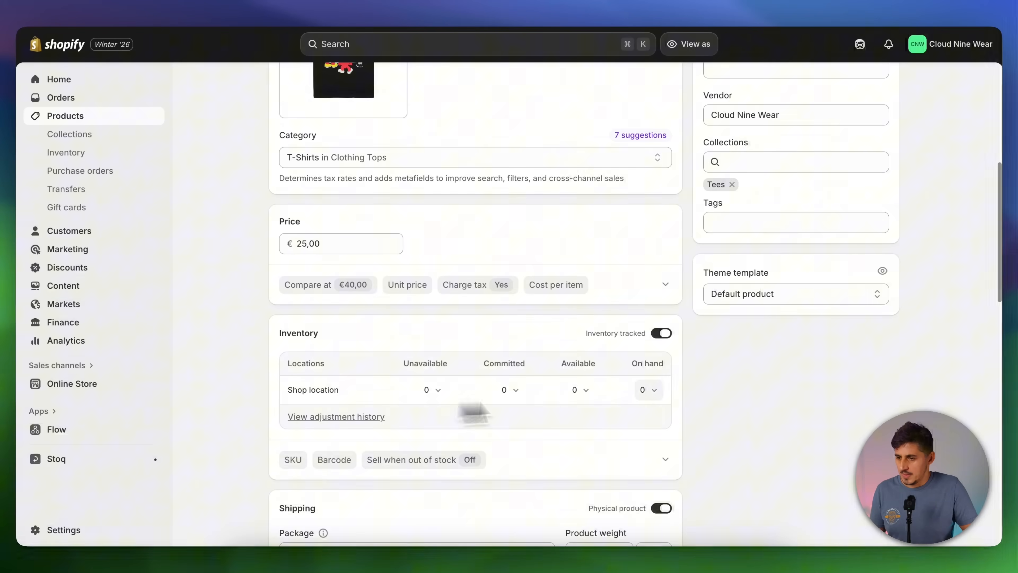
left_click(581, 389)
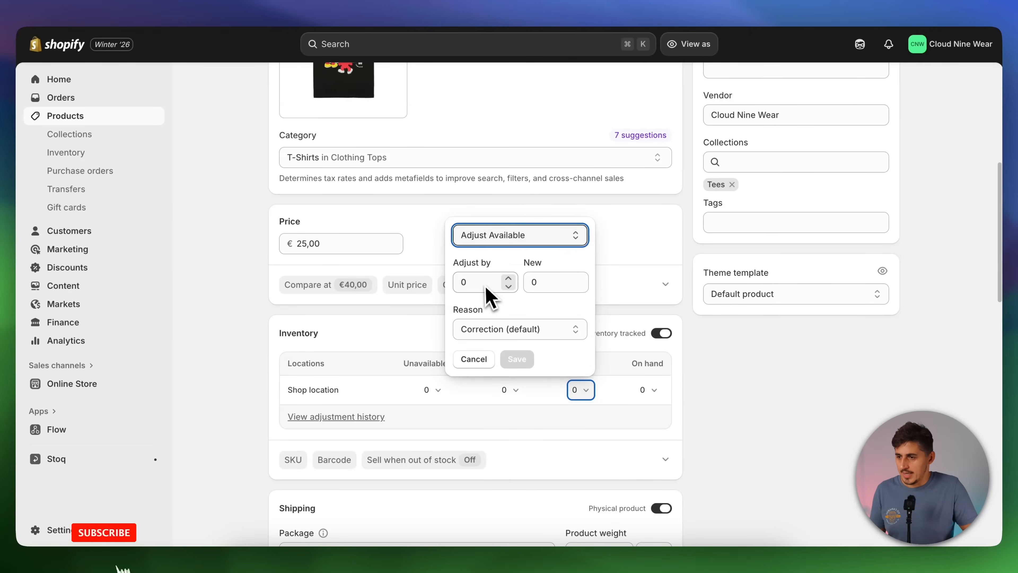
left_click(483, 285)
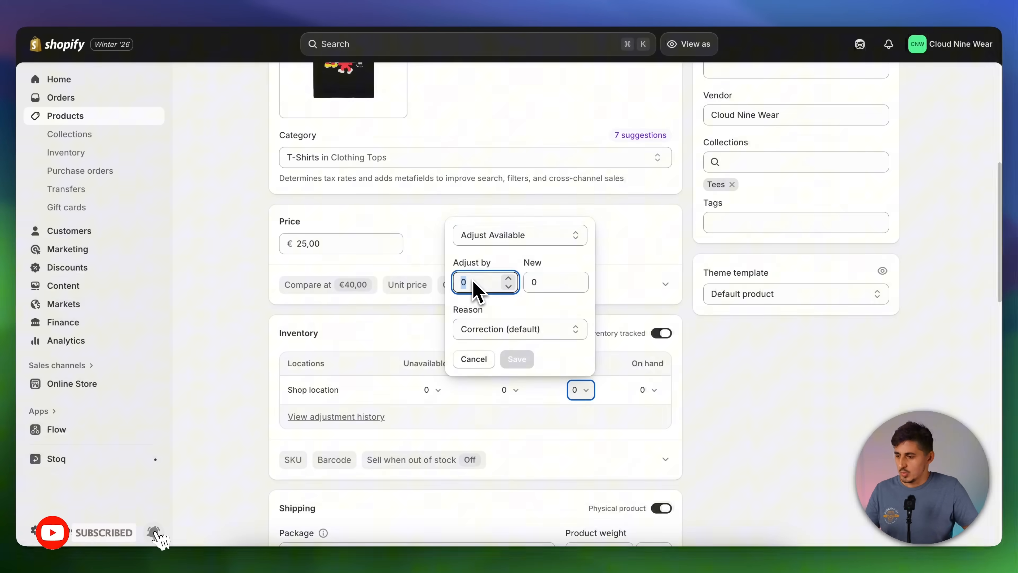
type("1")
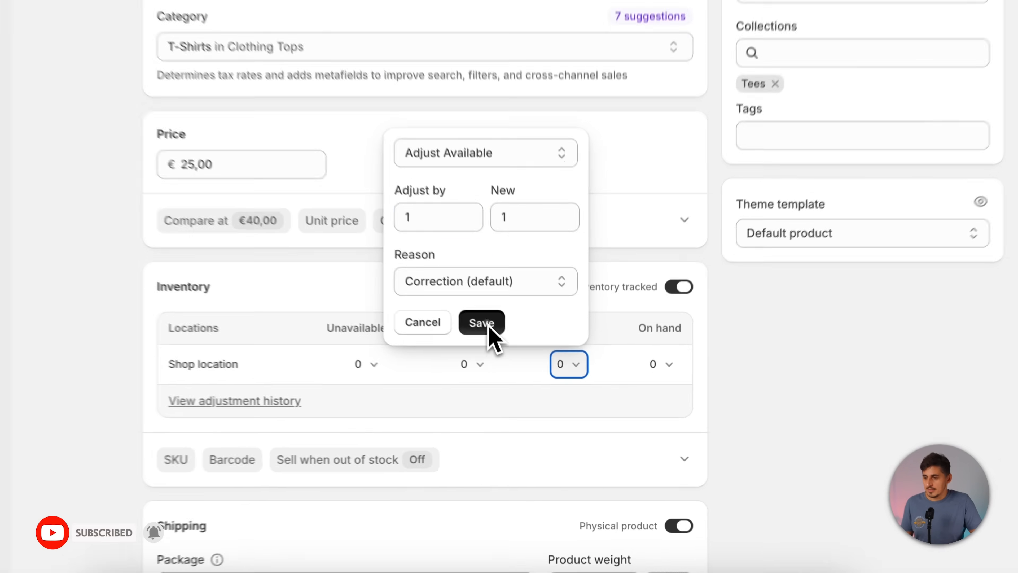
left_click(520, 359)
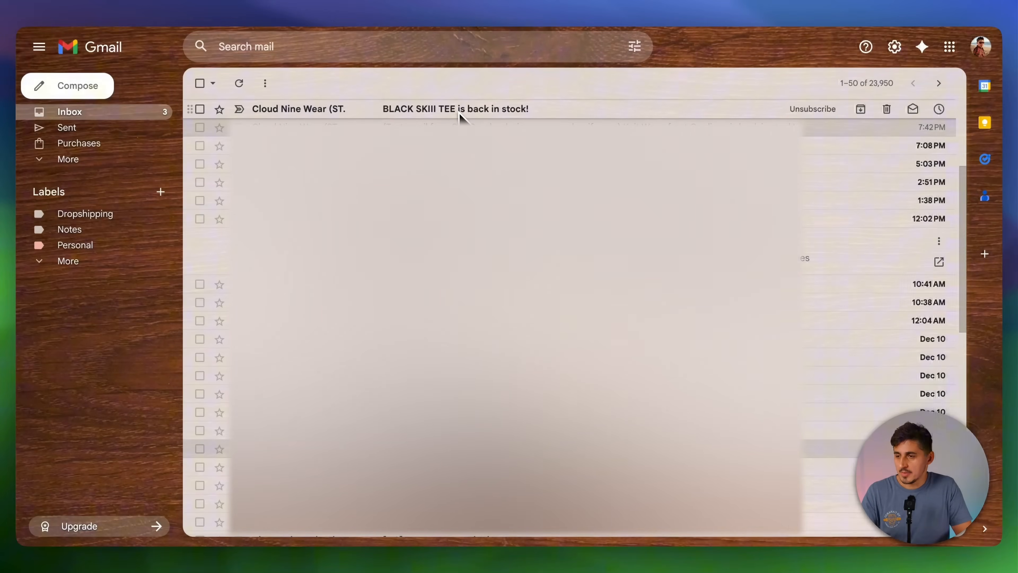
Step: In Gmail, open the "BLACK SKIII TEE is back in stock!" email and review its heading, Buy now button, product image and footer
left_click(460, 115)
scroll(375, 286, "down", 6)
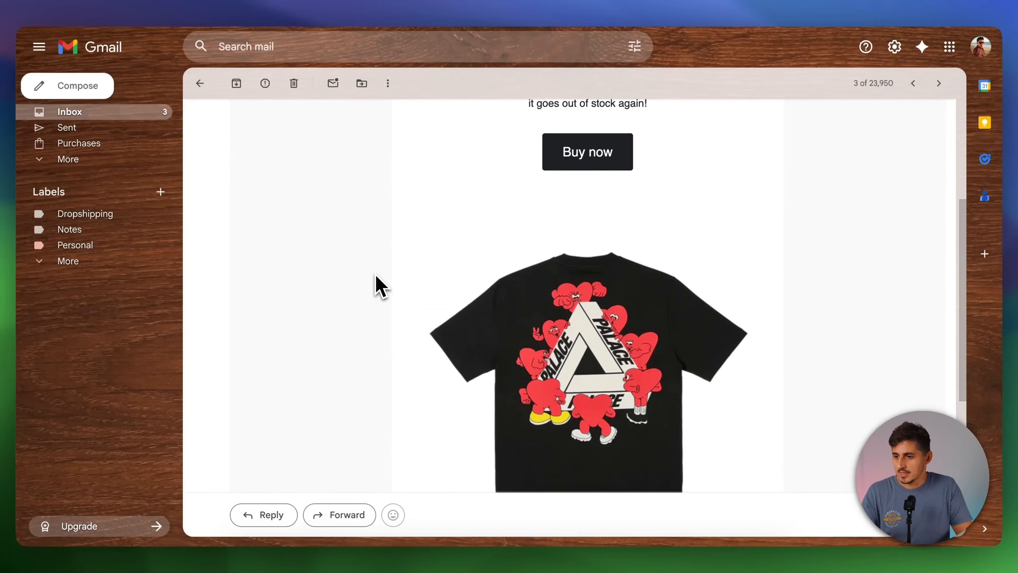
scroll(461, 309, "up", 6)
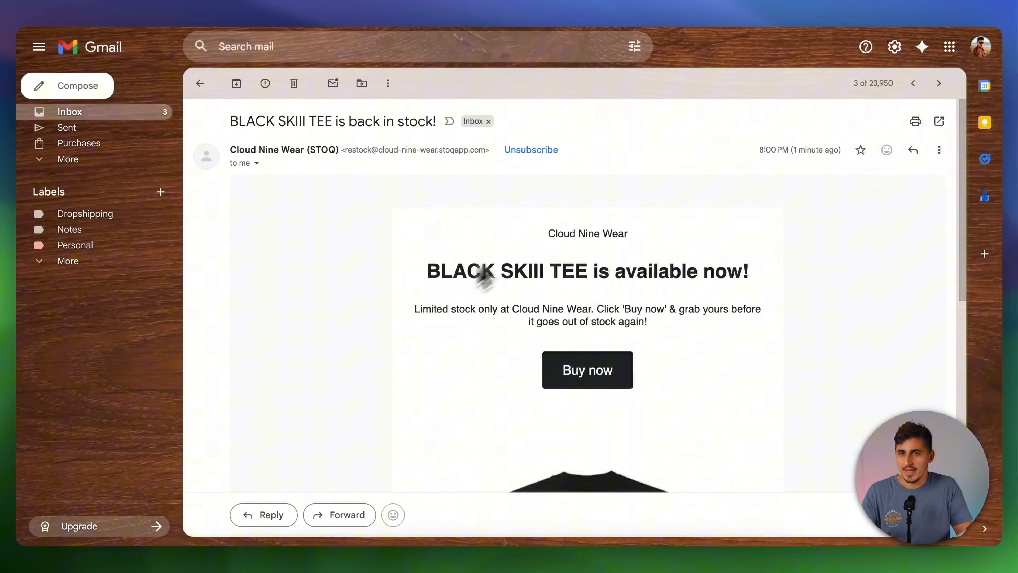
scroll(481, 354, "down", 8)
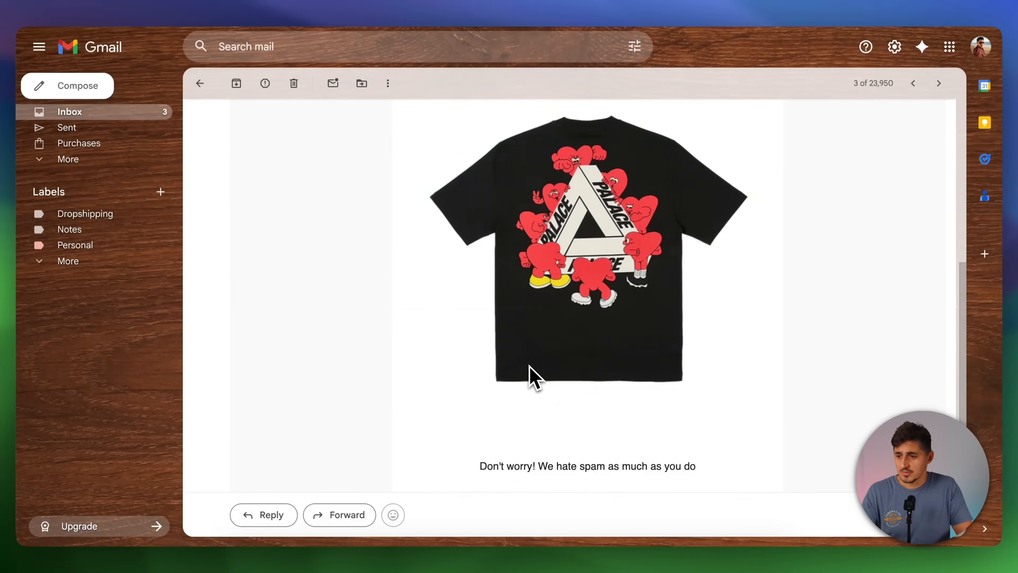
scroll(529, 377, "up", 9)
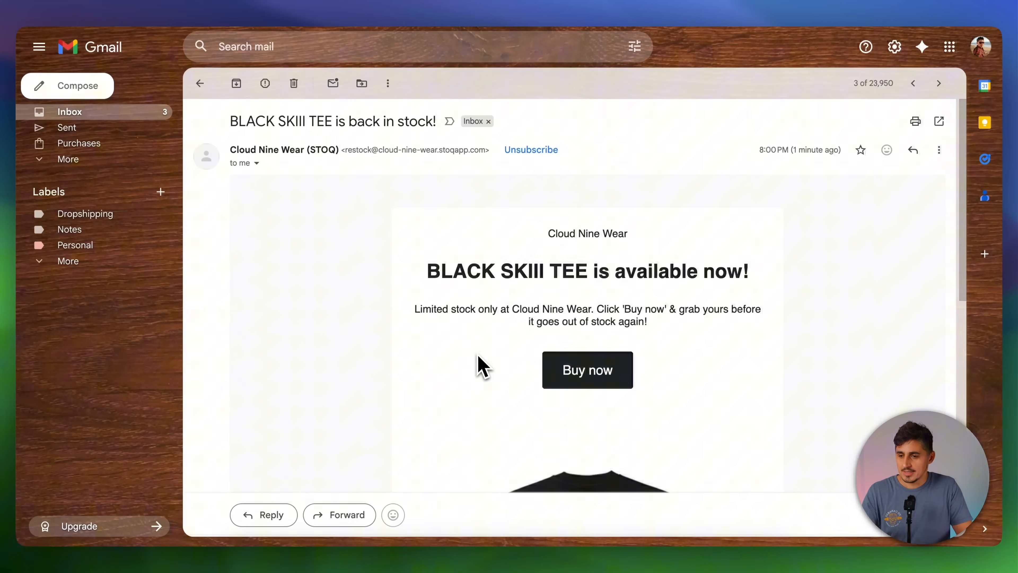
scroll(481, 365, "down", 3)
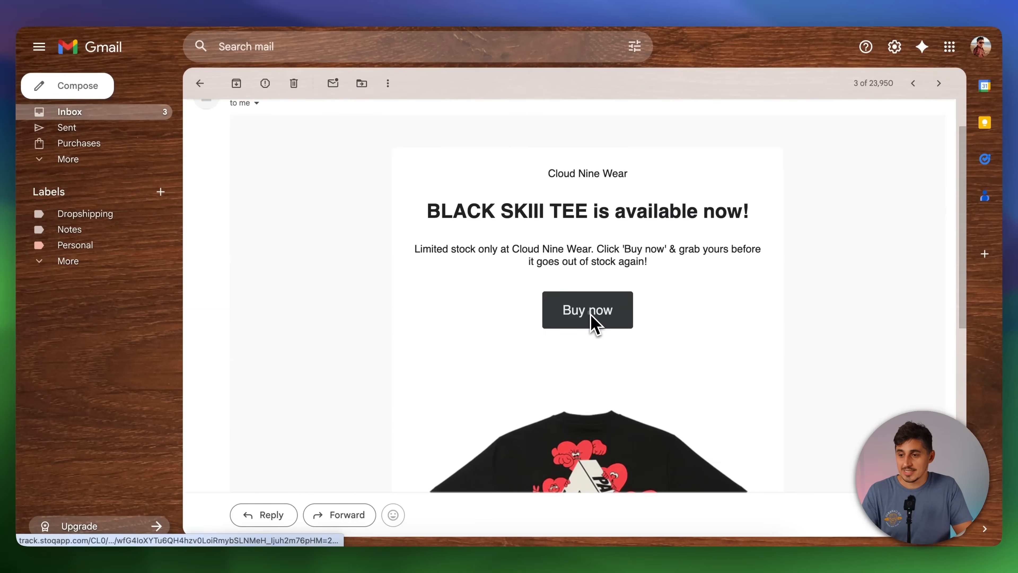
Step: Follow the Buy now link in the BLACK SKIII TEE restock email
left_click(594, 323)
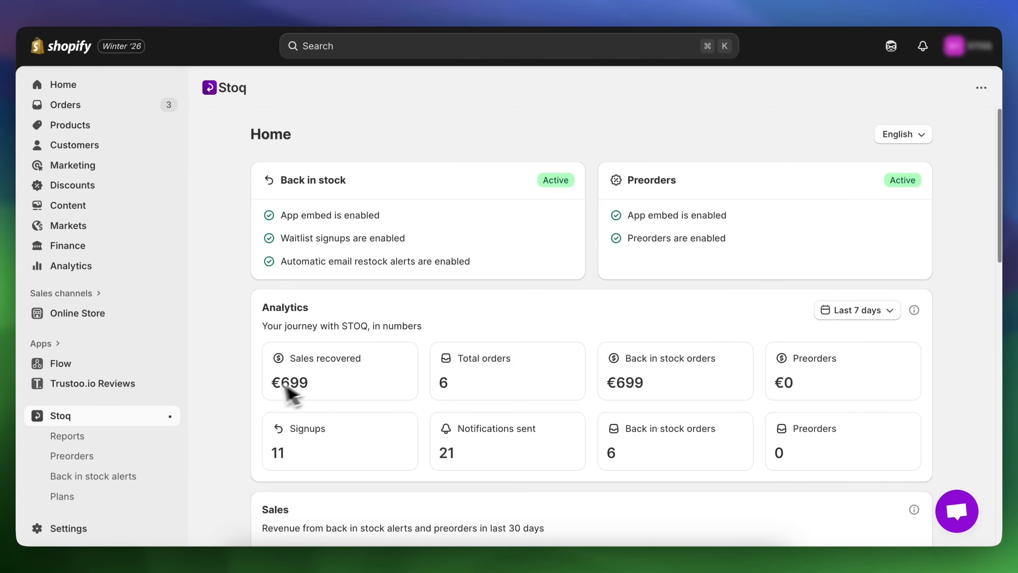
Step: On the Stoq home page in the Shopify admin, review the Last 7 days figures for sales recovered and notifications sent
left_click_drag(267, 383, 313, 386)
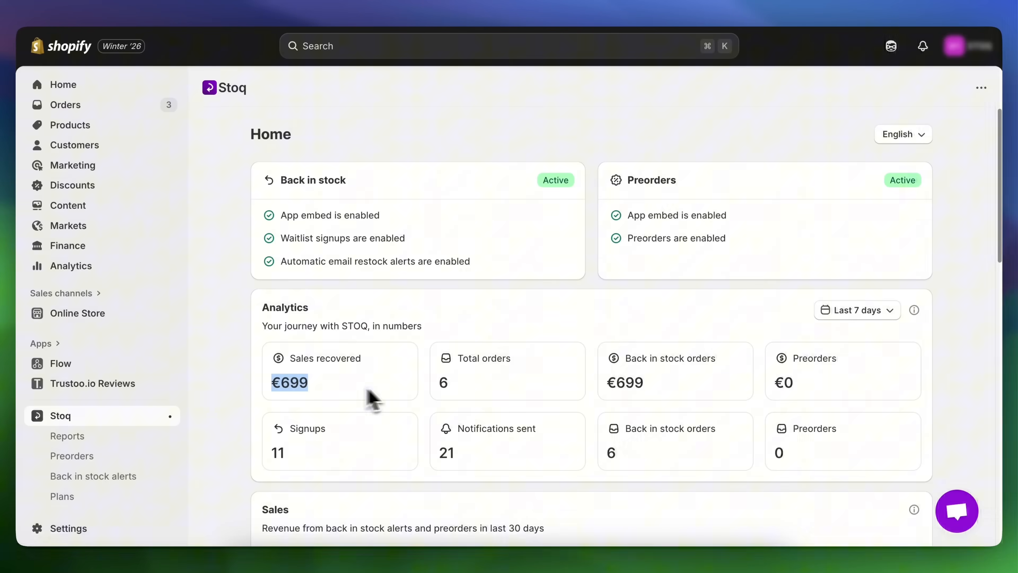
left_click(421, 386)
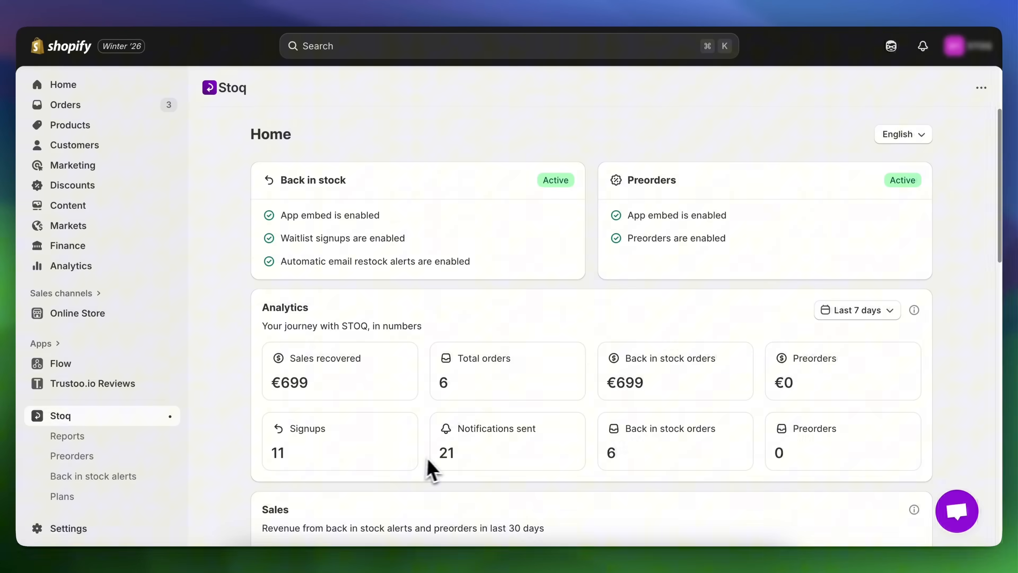
left_click_drag(428, 468, 465, 459)
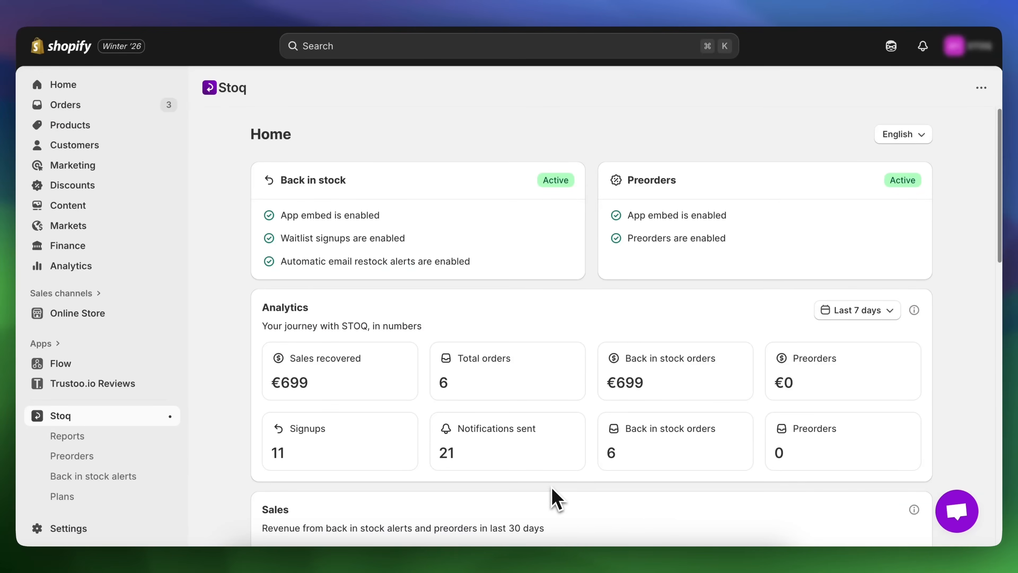
Step: Examine the Last 30 days figures for back in stock orders, preorders, signups and notifications sent, and return the analytics range to Last 7 days
left_click(857, 310)
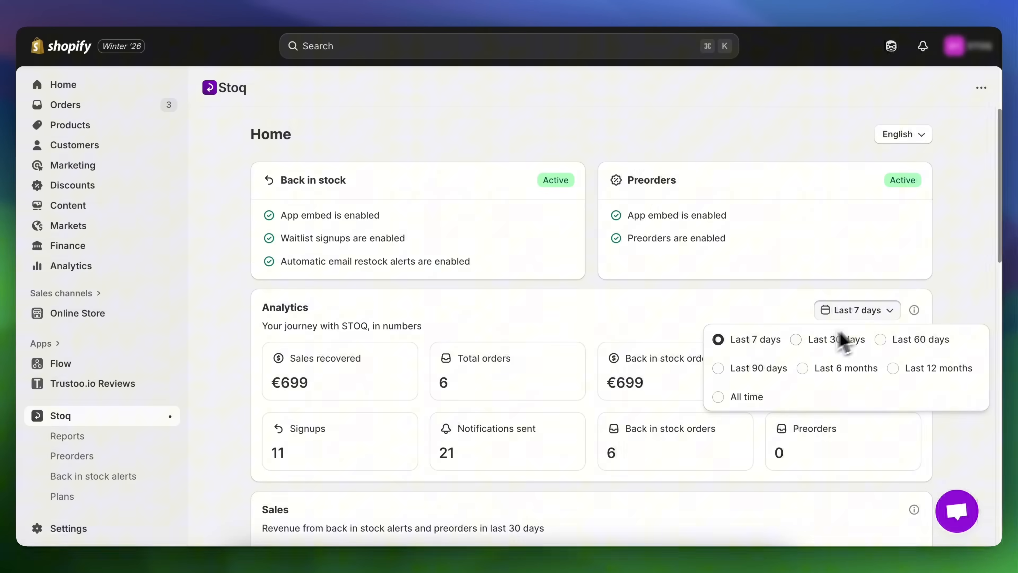
left_click(796, 339)
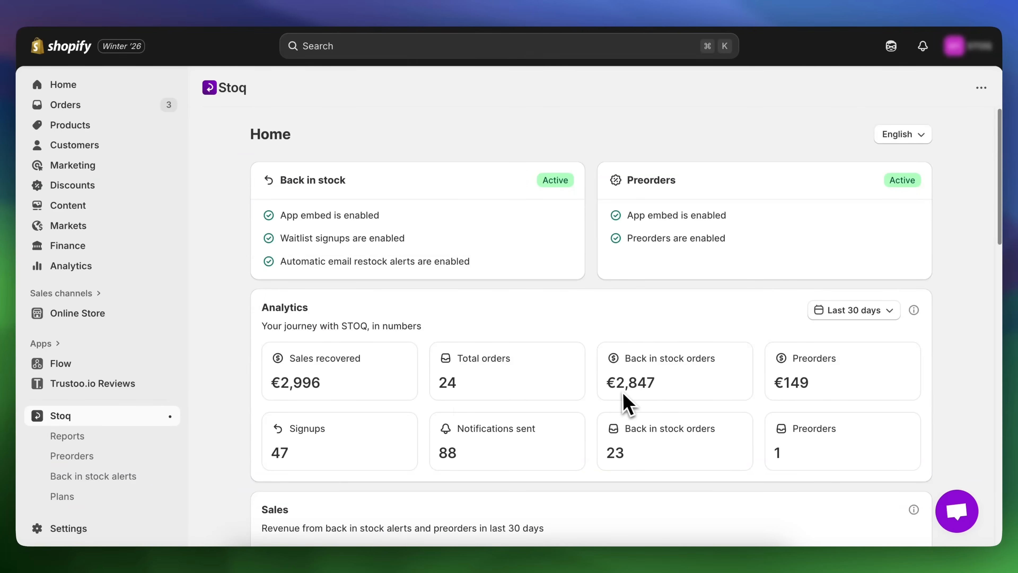
left_click_drag(616, 388, 664, 387)
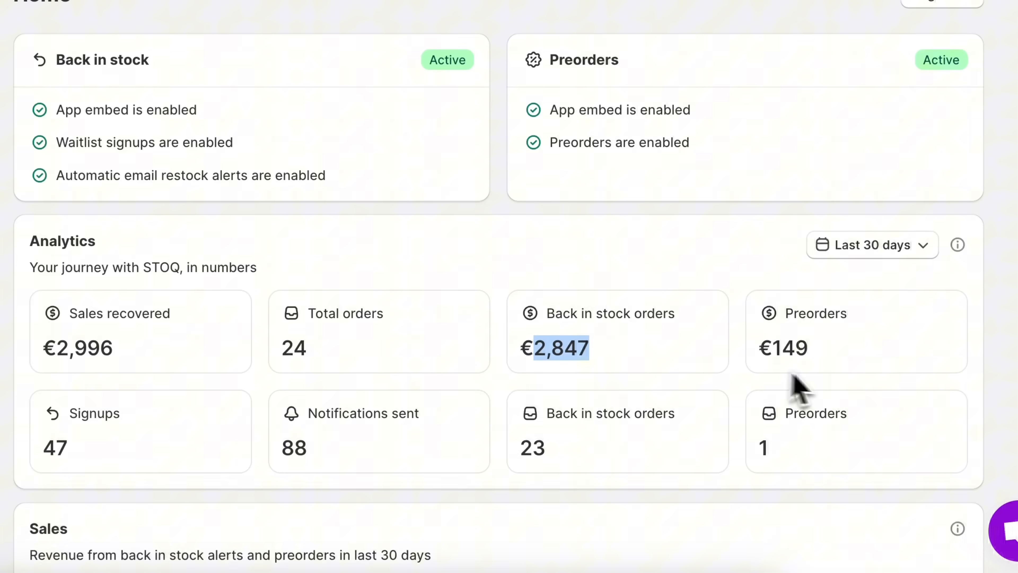
left_click_drag(775, 354, 802, 357)
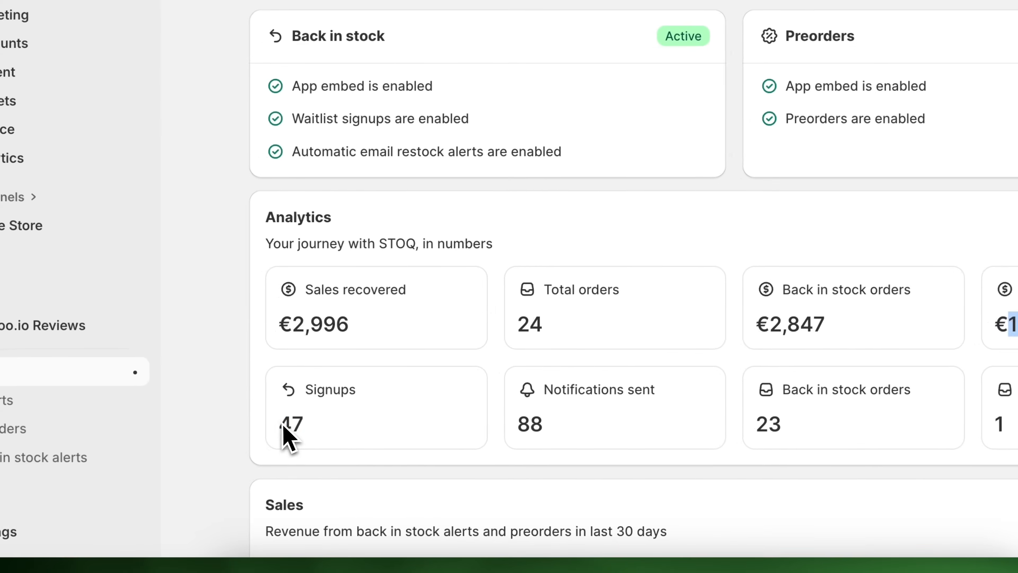
left_click_drag(44, 441, 76, 452)
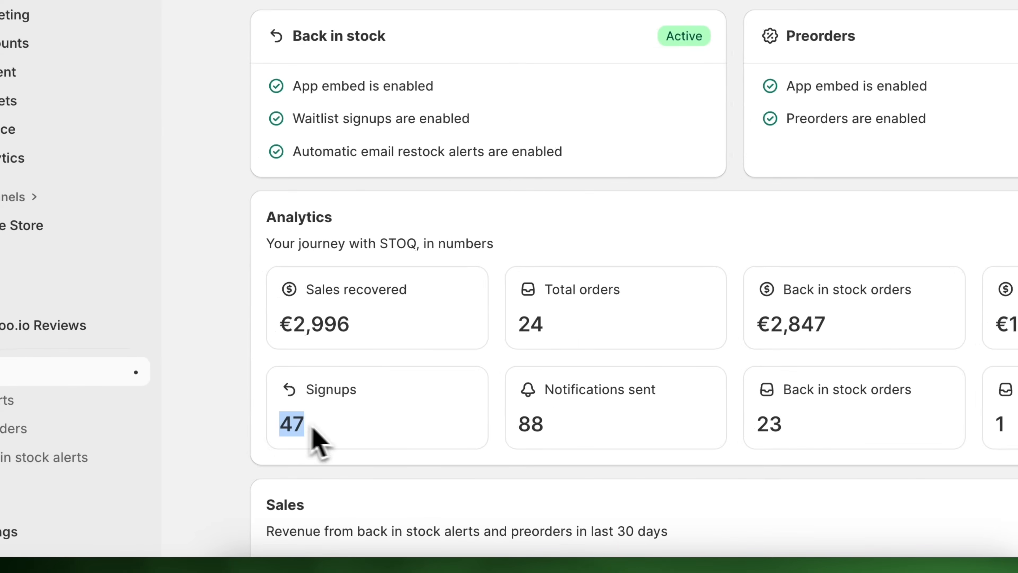
left_click_drag(513, 428, 571, 431)
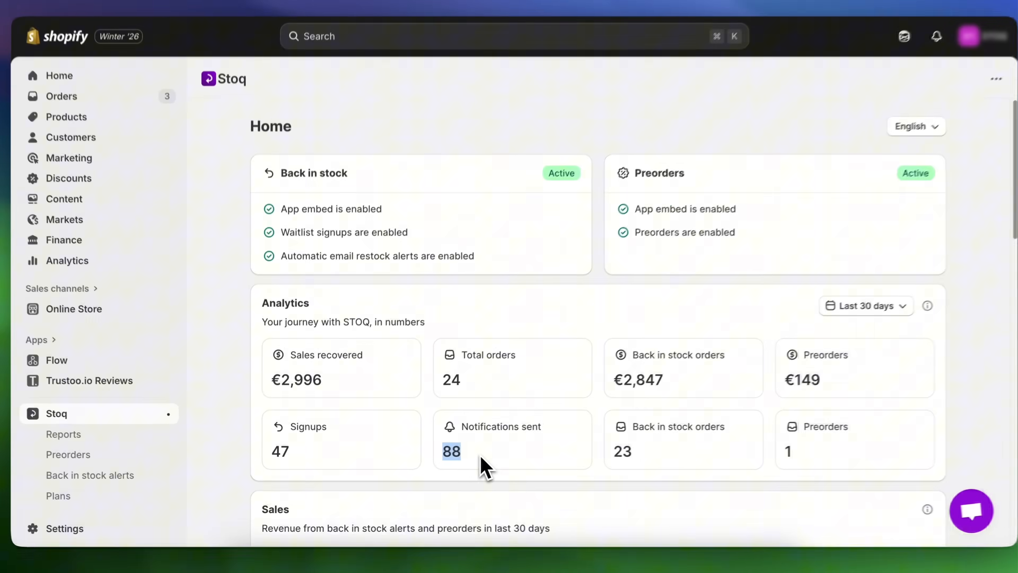
left_click(843, 310)
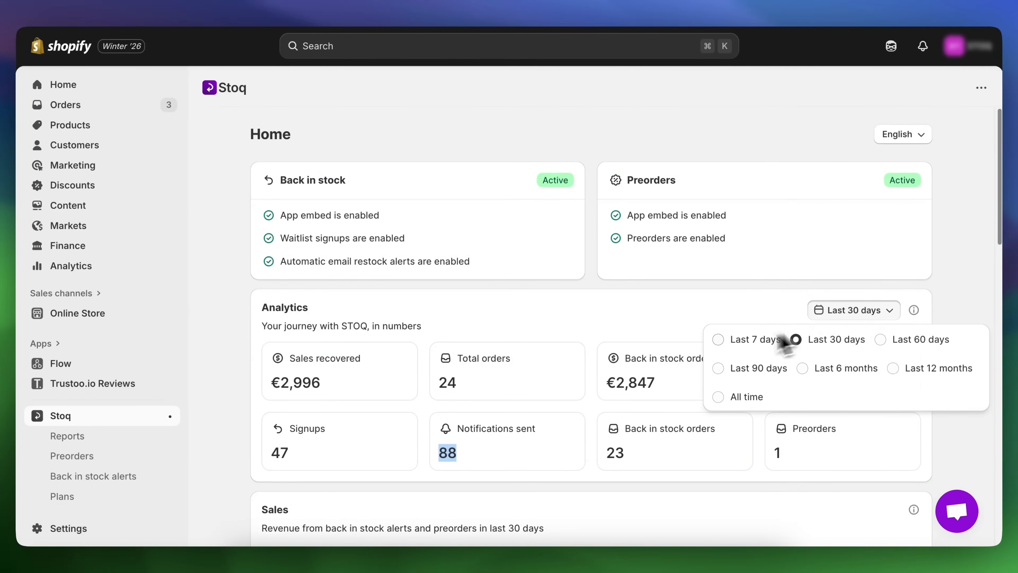
left_click(718, 339)
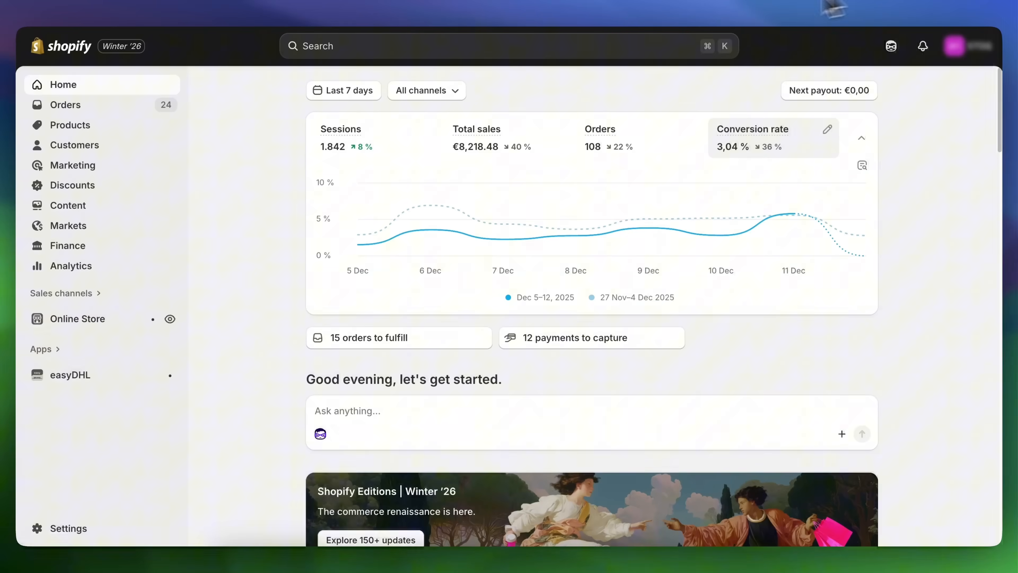
Step: Show the Shopify home dashboard's store metrics for the Last 30 days and switch to the Percentage Calculator page
left_click(345, 91)
left_click(343, 294)
left_click(803, 418)
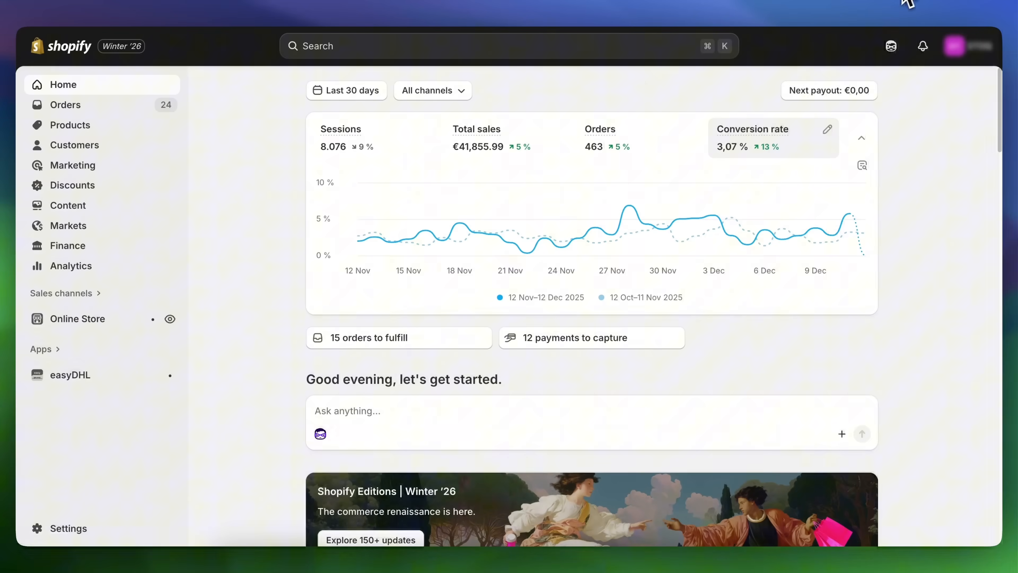
left_click(910, 2)
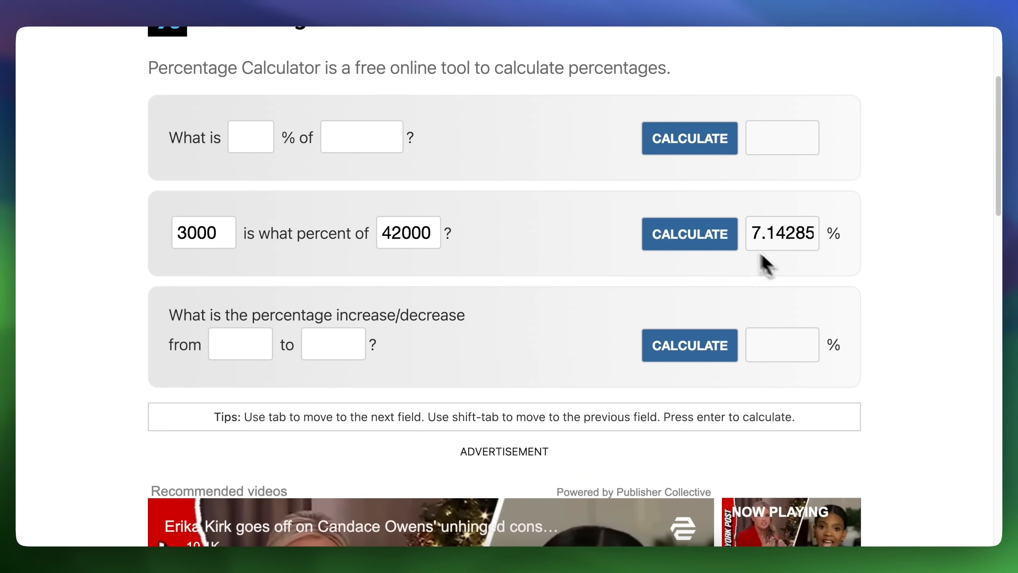